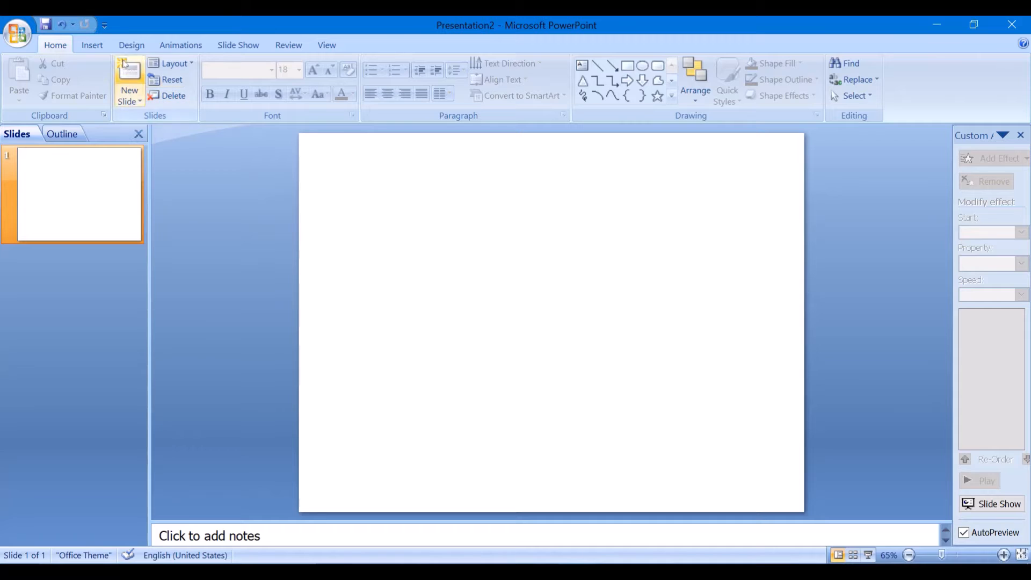
Insert the sunrise meadow picture "images (3)" from New folder onto the blank slide.
left_click(92, 45)
left_click(52, 77)
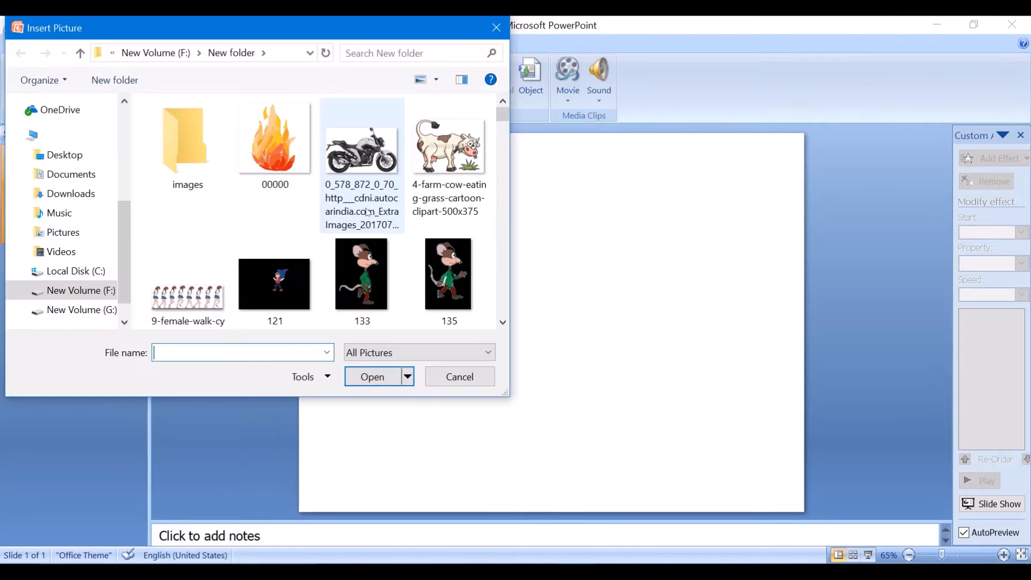
scroll(323, 212, "down", 10)
scroll(324, 212, "up", 5)
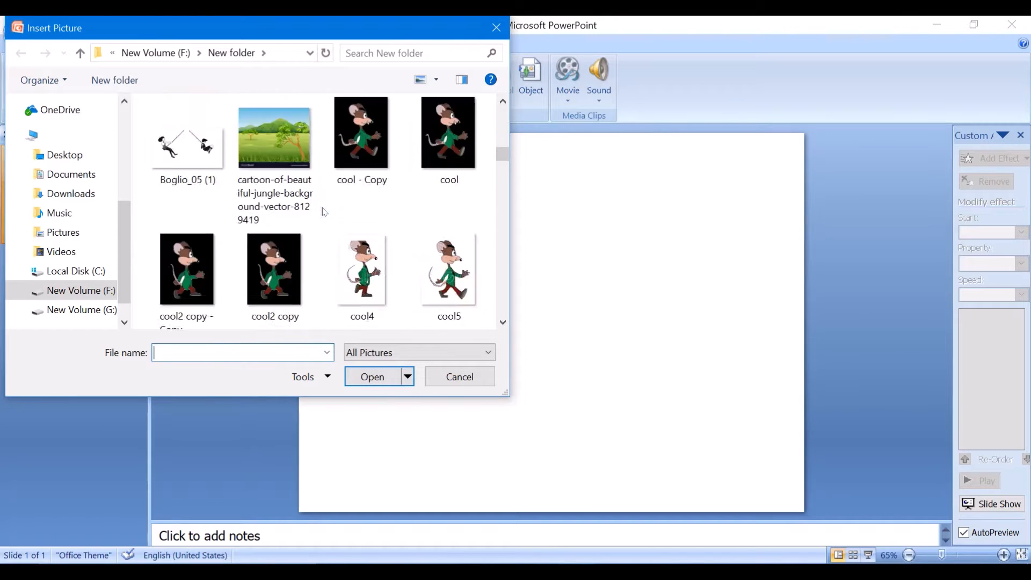
scroll(325, 215, "down", 6)
scroll(324, 218, "down", 10)
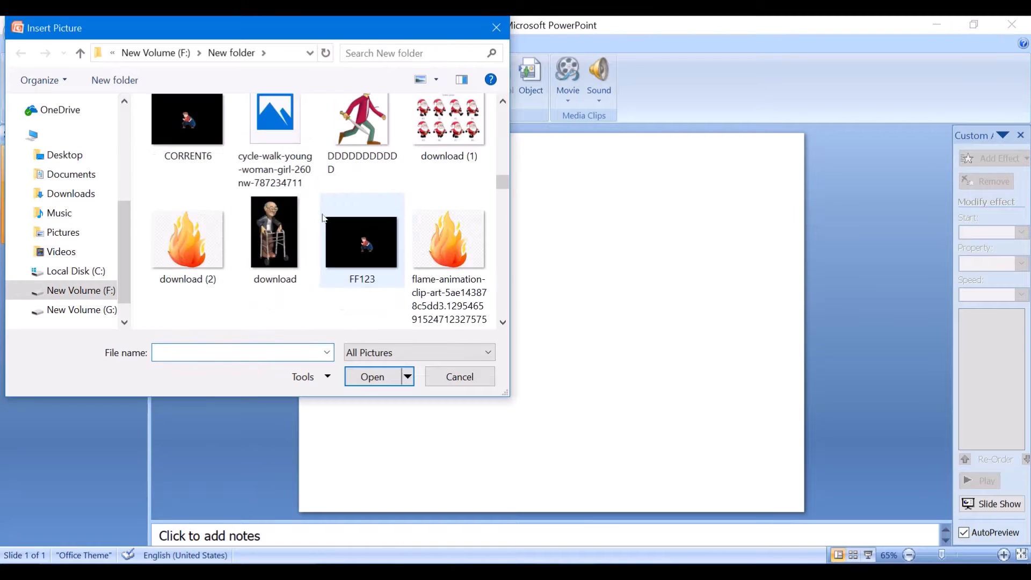
scroll(324, 217, "down", 3)
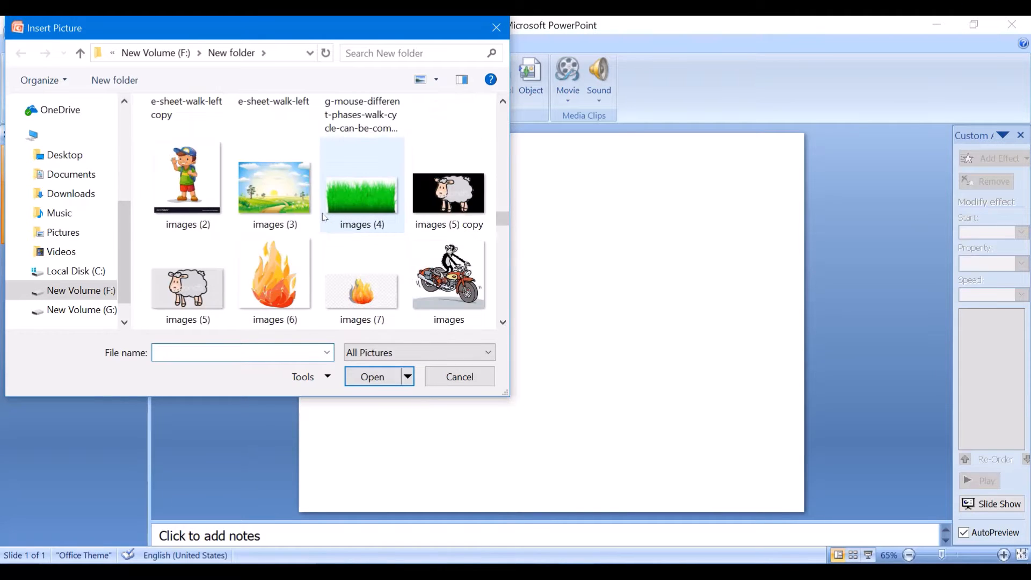
left_click(296, 195)
left_click(389, 376)
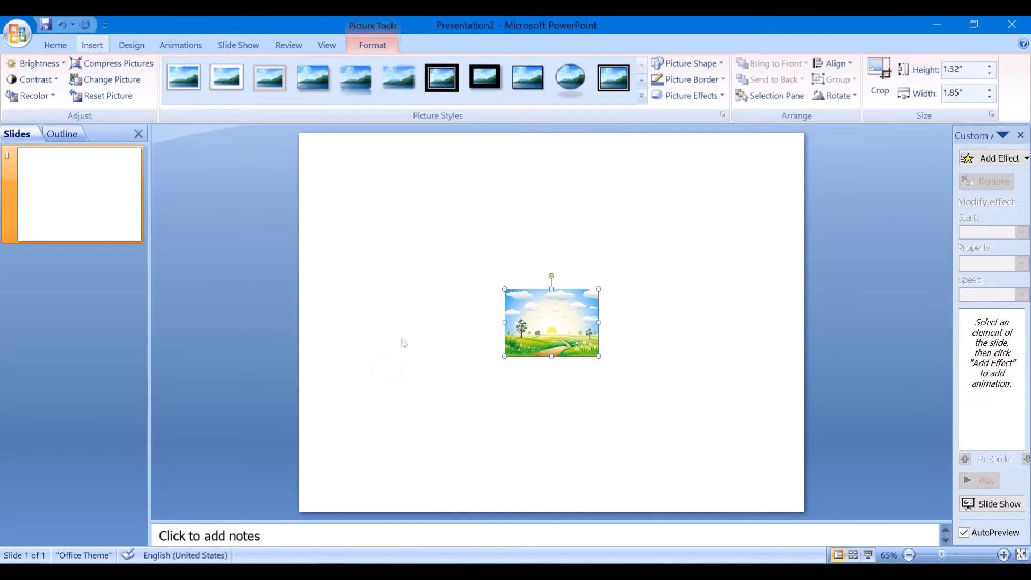
Move and stretch the meadow picture across the slide's upper part, about 10" wide and 4.08" high.
left_click_drag(553, 341, 446, 206)
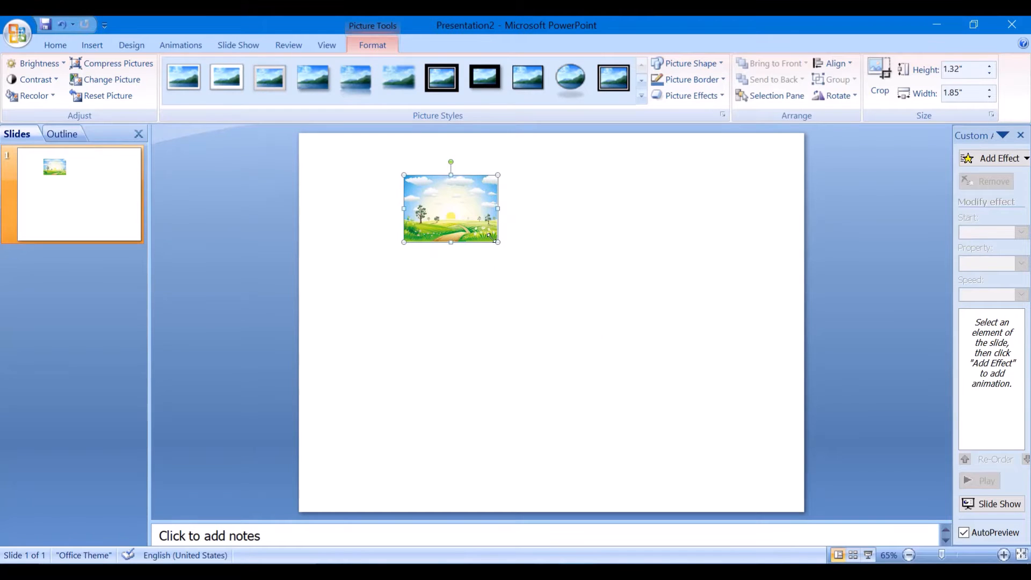
left_click_drag(493, 237, 686, 377)
left_click_drag(499, 304, 395, 261)
left_click_drag(574, 231, 804, 252)
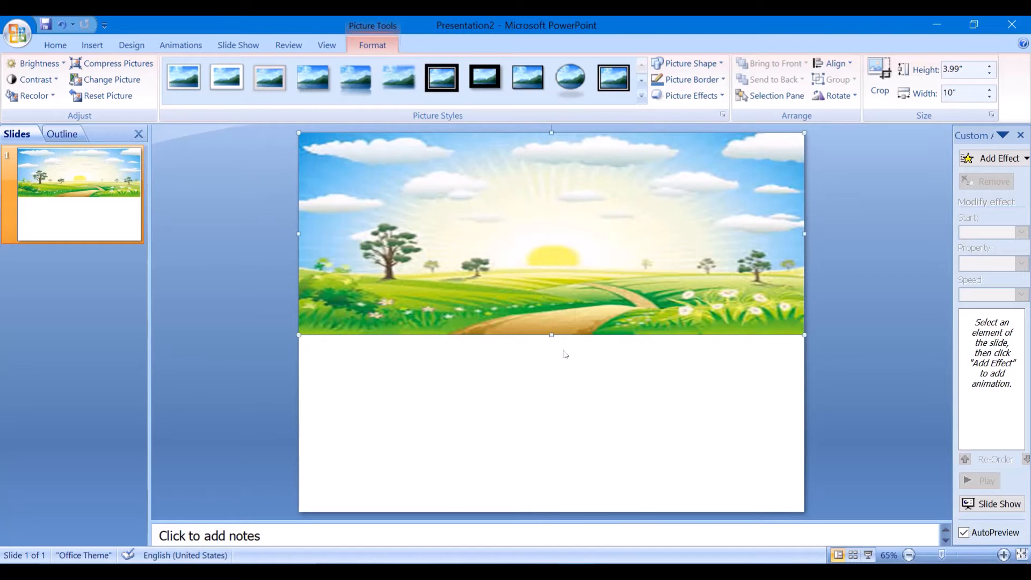
left_click_drag(549, 329, 550, 329)
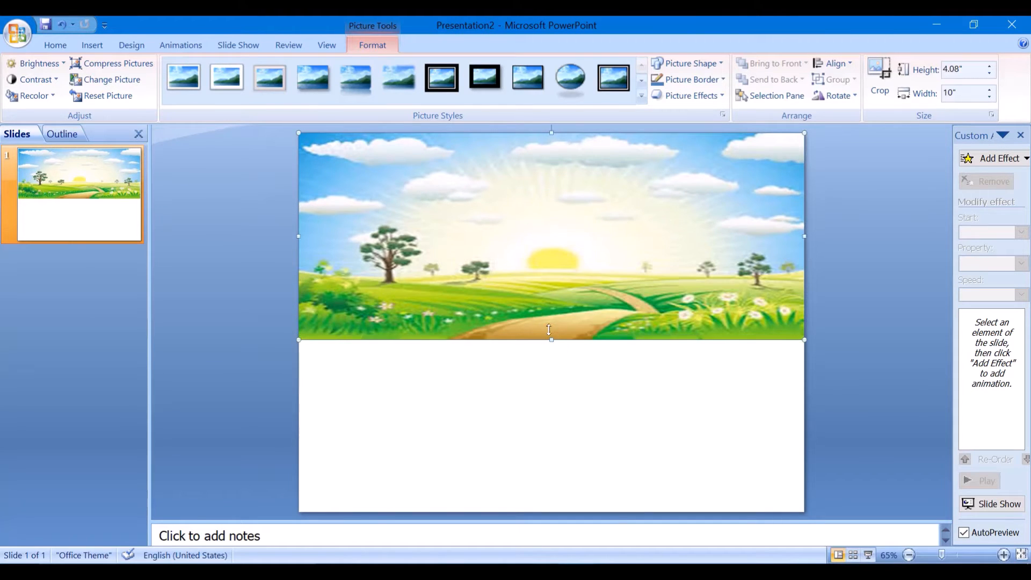
Draw a full-width rectangle strip directly beneath the meadow picture as a road.
left_click(92, 45)
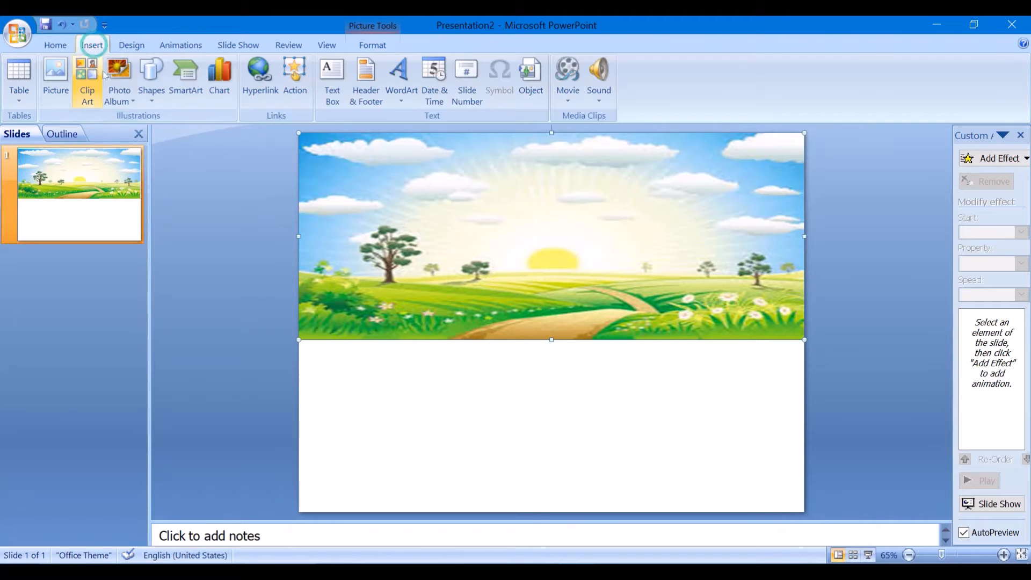
left_click(153, 81)
left_click(190, 132)
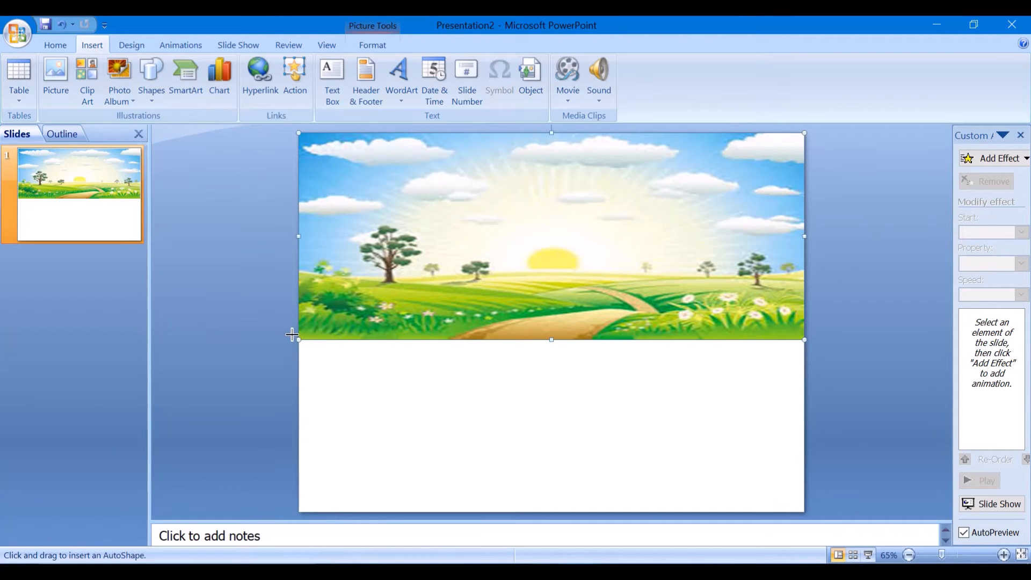
mouse_move(292, 335)
left_mouse_down()
mouse_move(589, 385)
mouse_move(760, 384)
mouse_move(792, 366)
mouse_move(788, 382)
left_mouse_up()
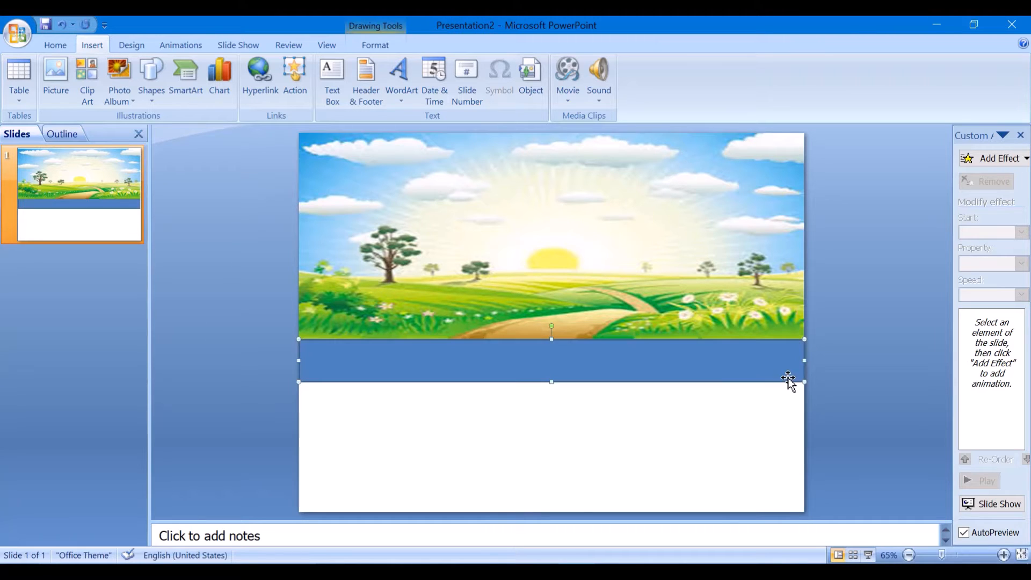
Give the road rectangle a solid dark grey fill.
right_click(555, 361)
left_click(607, 352)
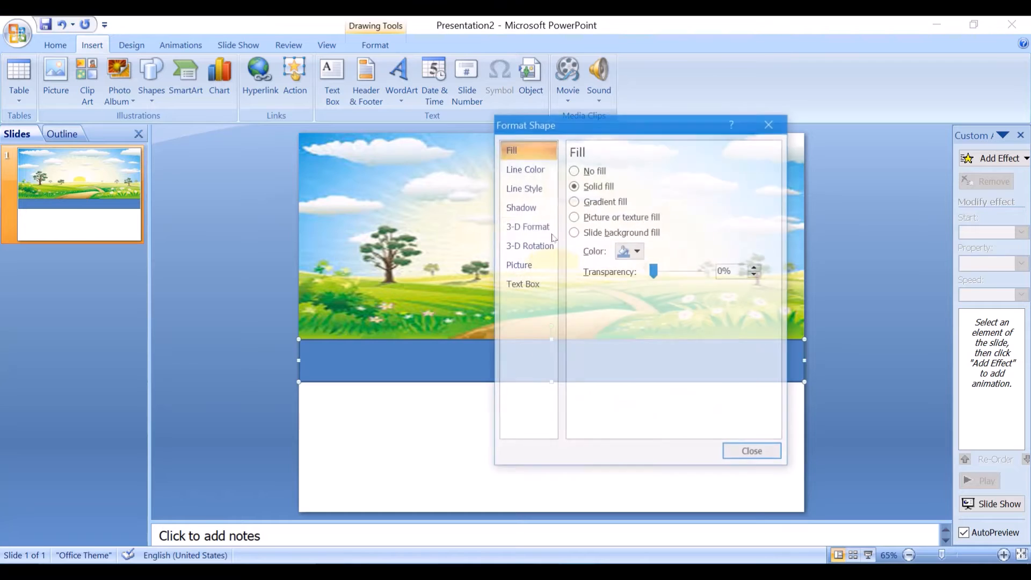
left_click(638, 250)
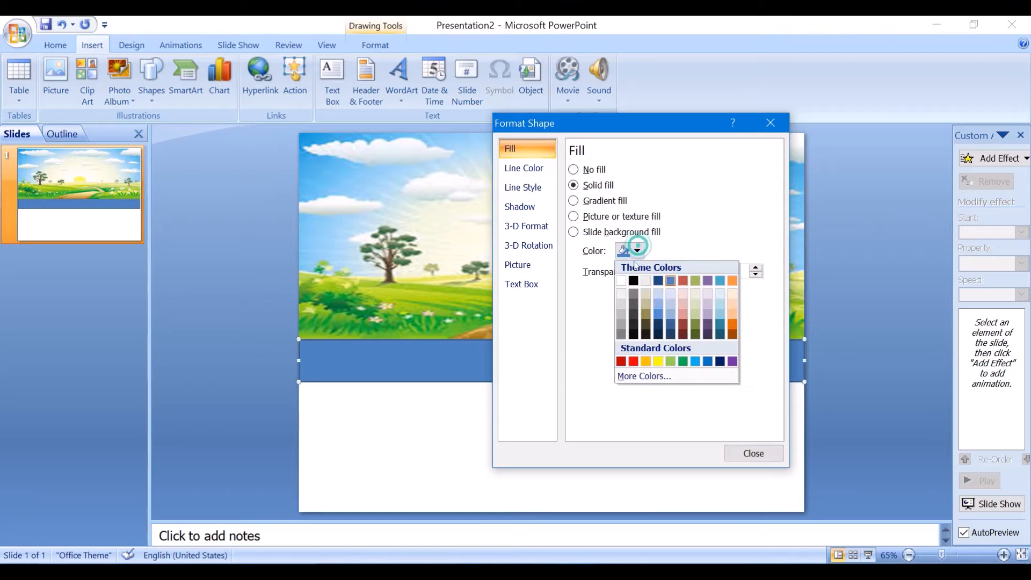
left_click(634, 315)
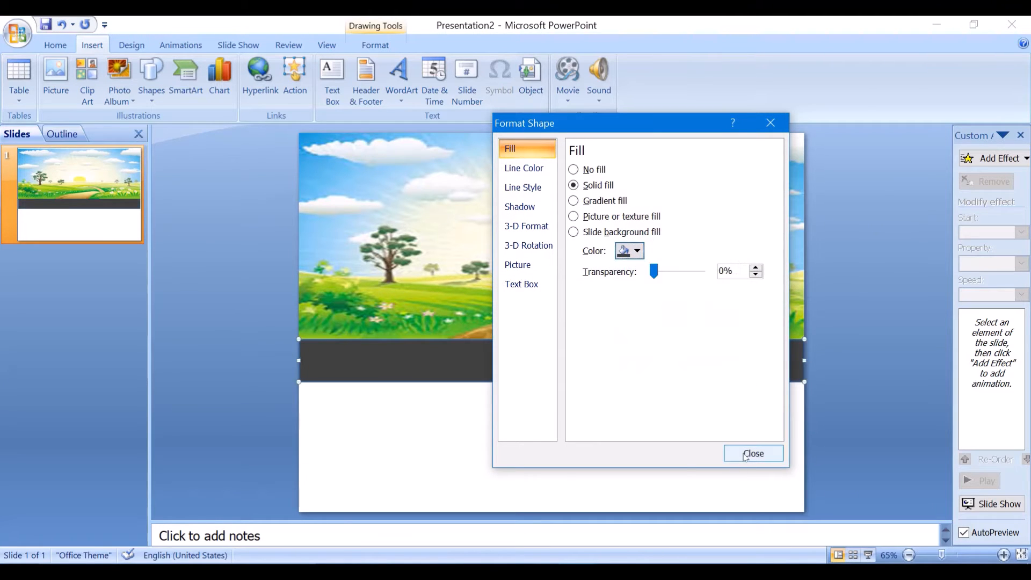
left_click(753, 454)
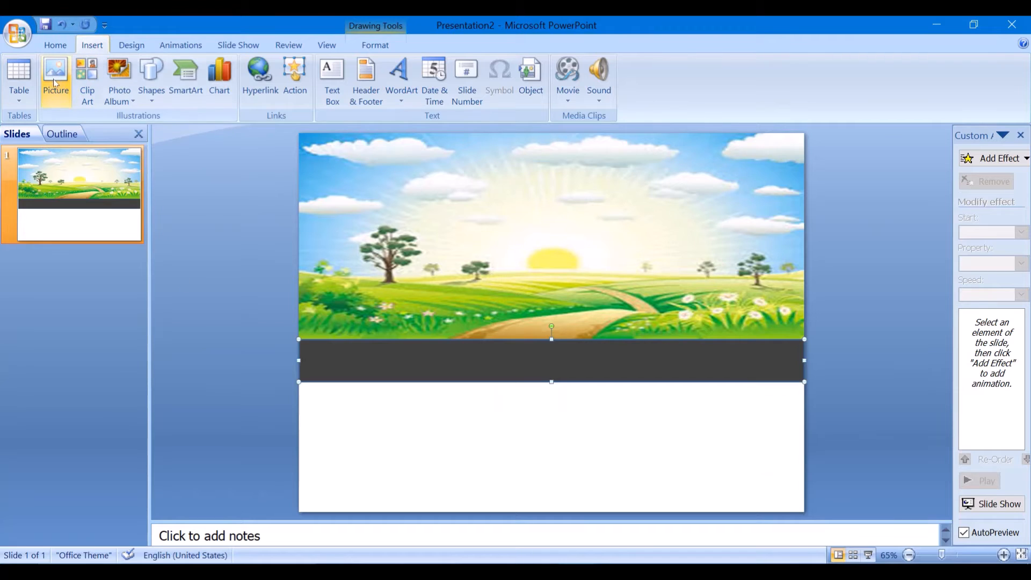
Draw a straight horizontal line along the middle of the road, spanning about half its length.
left_click(153, 100)
left_click(160, 131)
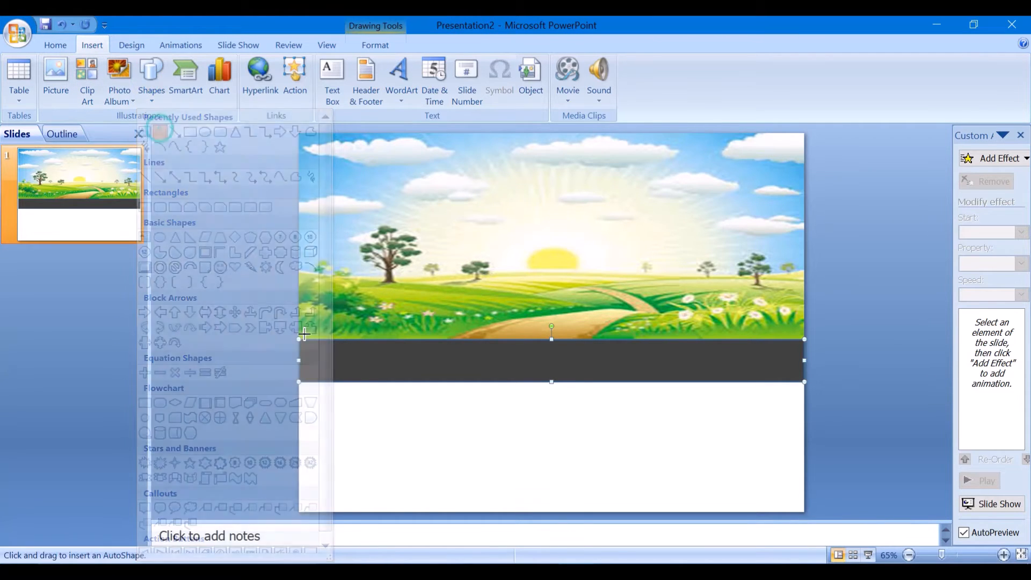
left_click_drag(320, 364, 564, 364)
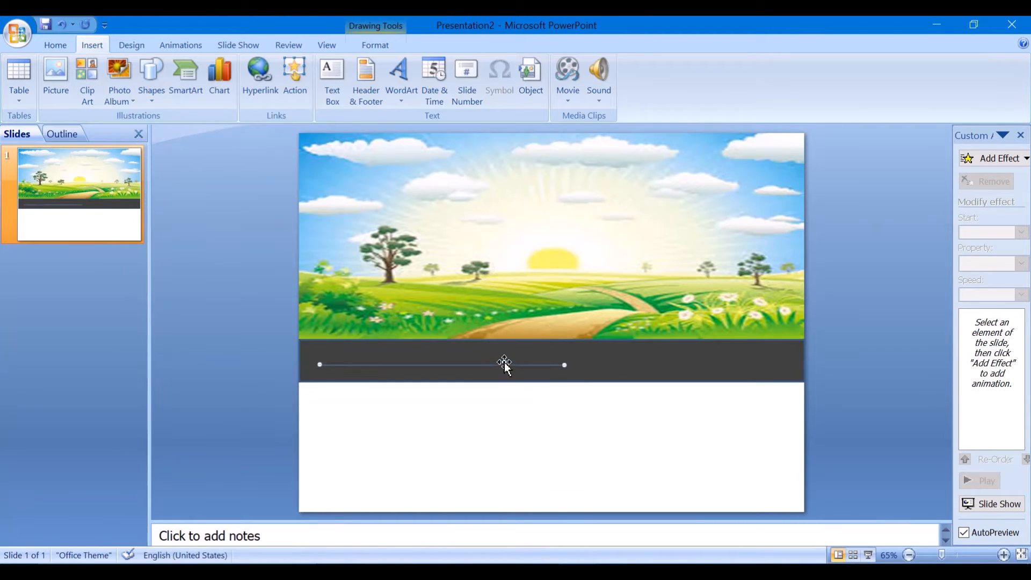
Format the road line with a dash-dot pattern and thicken it to about 4 pt.
right_click(504, 365)
left_click(567, 353)
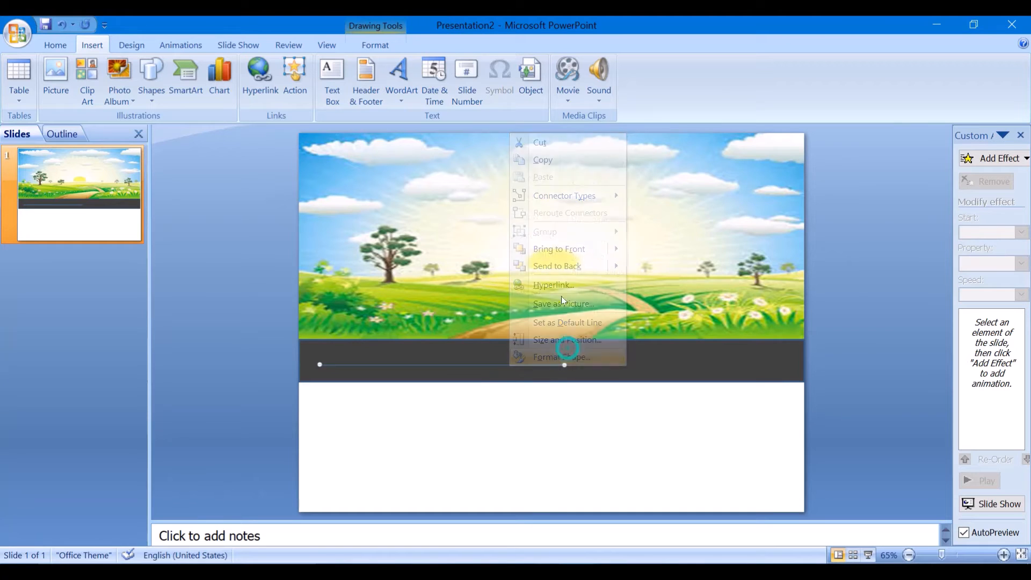
left_click(664, 217)
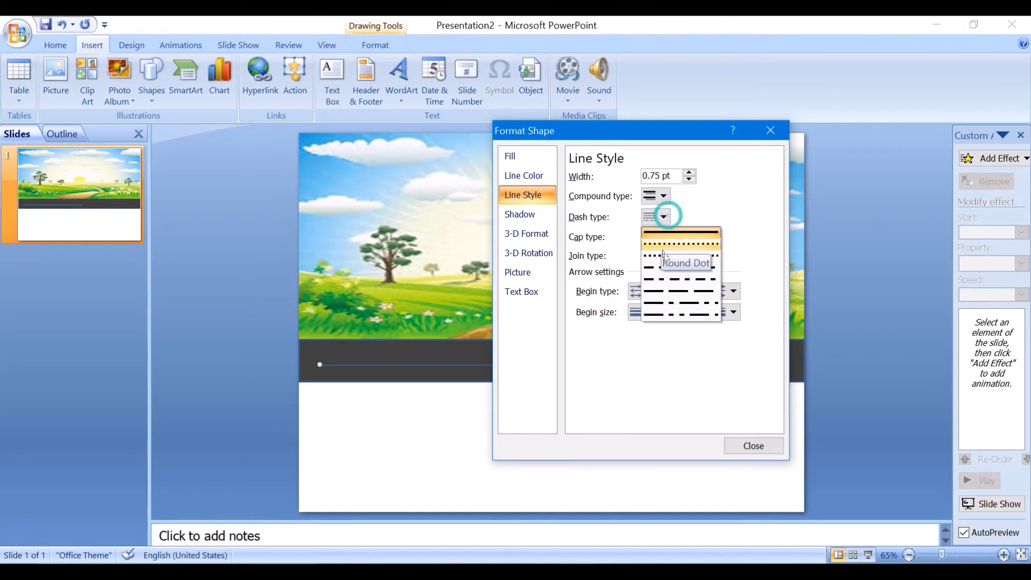
left_click(666, 267)
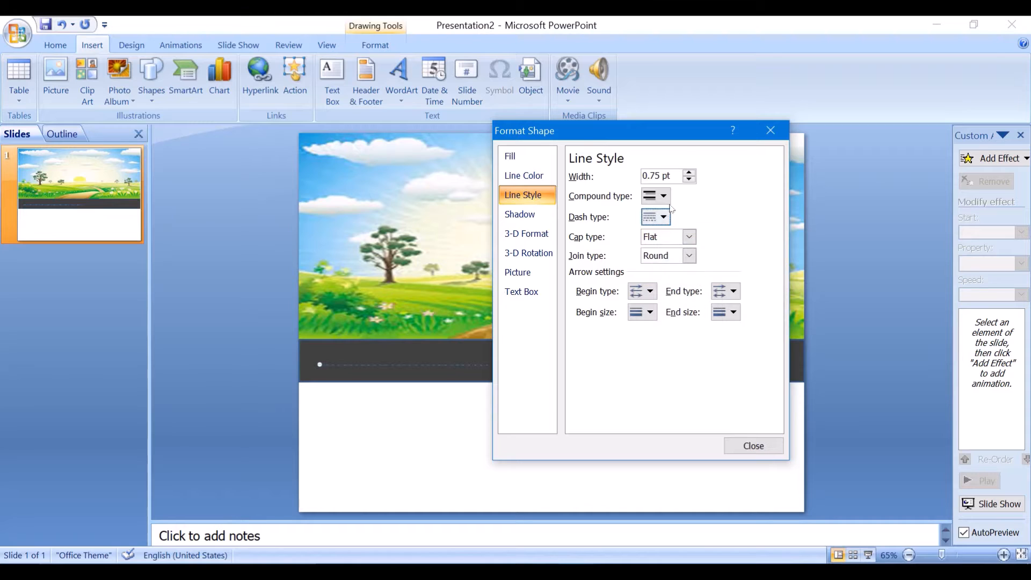
left_click(689, 173)
left_click(689, 173)
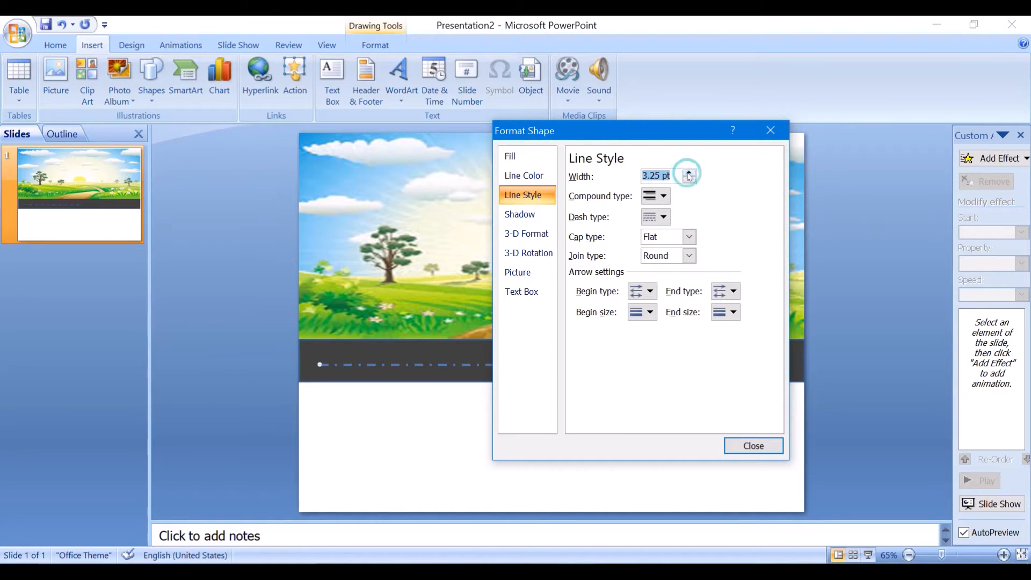
left_click(689, 173)
left_click(689, 174)
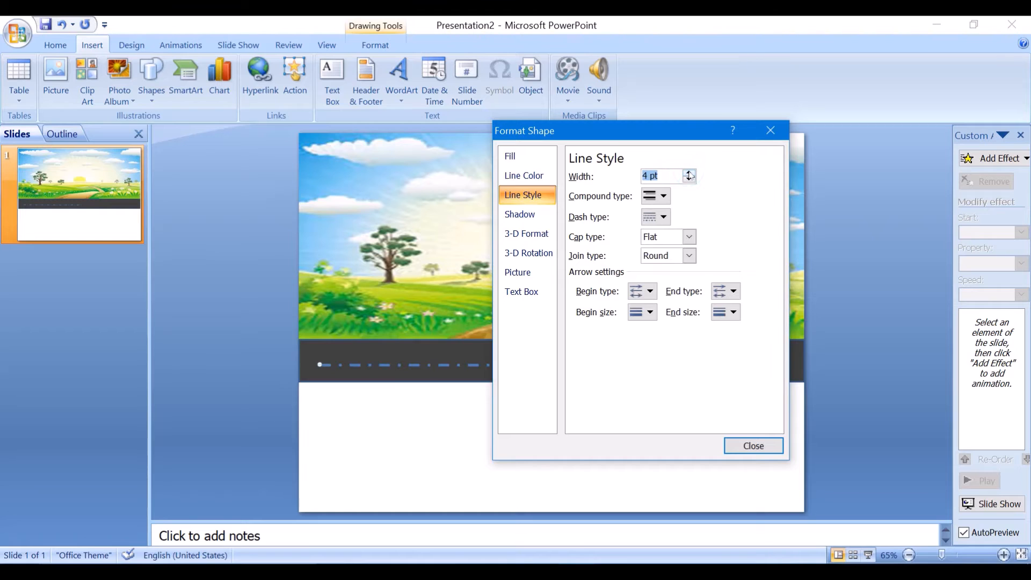
left_click(689, 174)
Change the dashed road line to a solid very light grey colour.
left_click(524, 176)
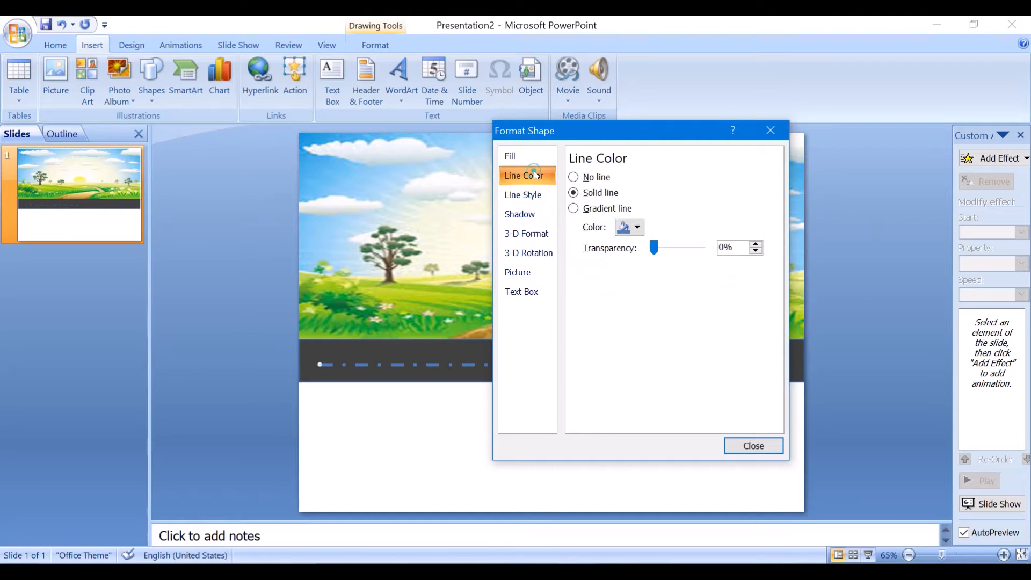
left_click(631, 227)
left_click(622, 281)
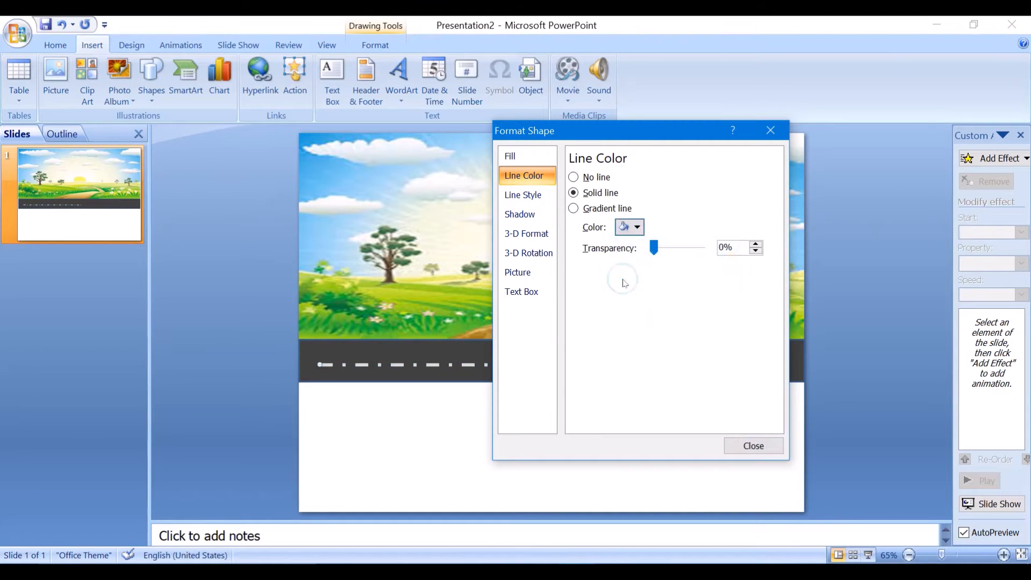
left_click(754, 446)
Align the dashed line with the road's left end and extend it well past the slide's right edge.
left_click(471, 368)
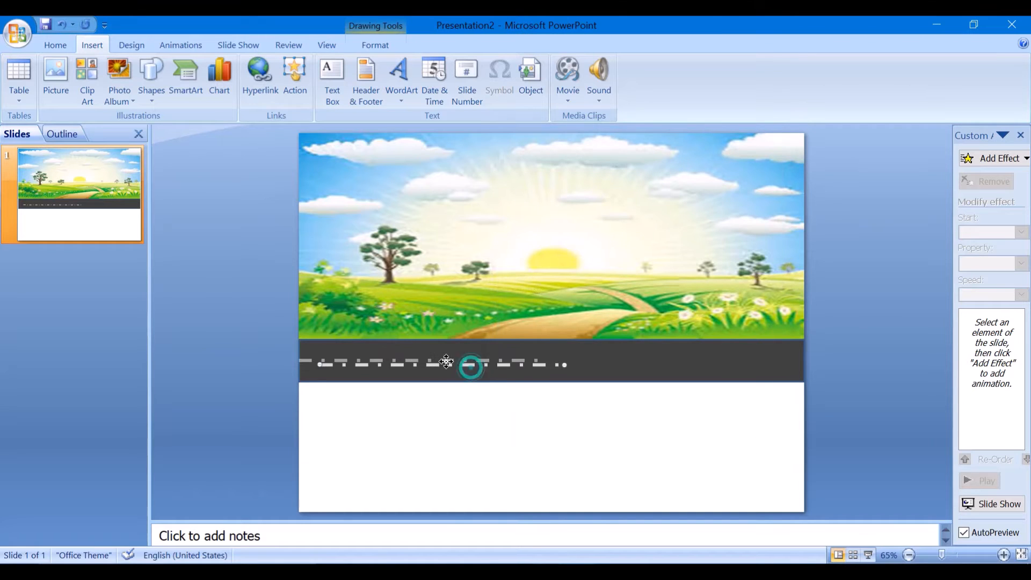
left_click_drag(467, 365, 446, 361)
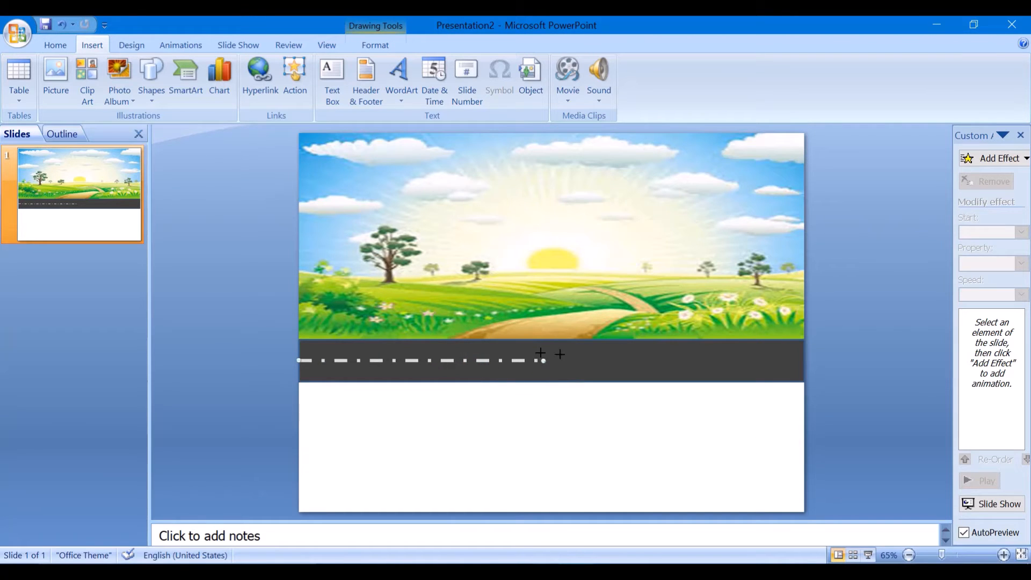
left_click_drag(540, 353, 797, 356)
left_click_drag(801, 353, 948, 360)
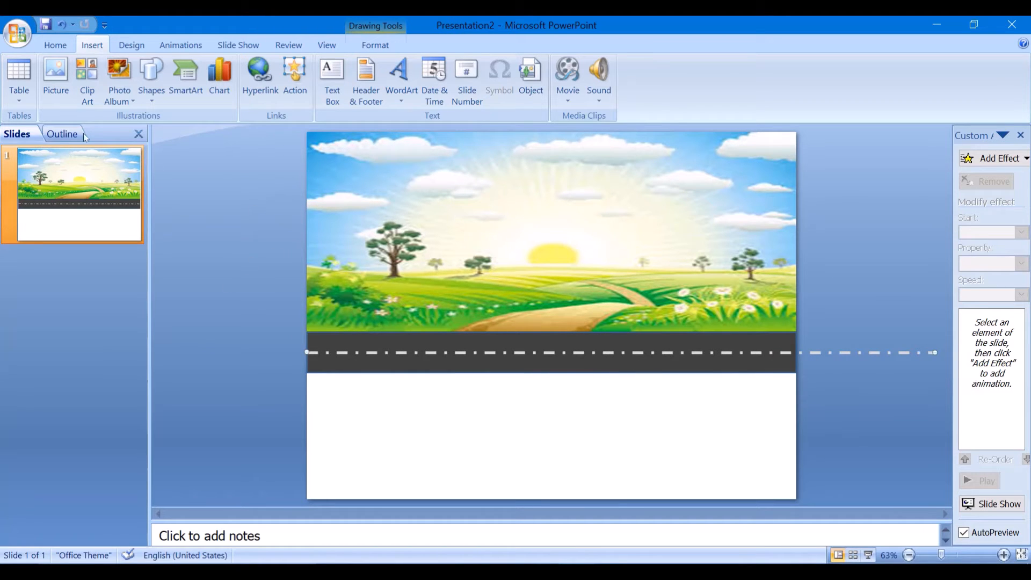
Insert the monkey picture "monky-complate" from New folder.
left_click(56, 80)
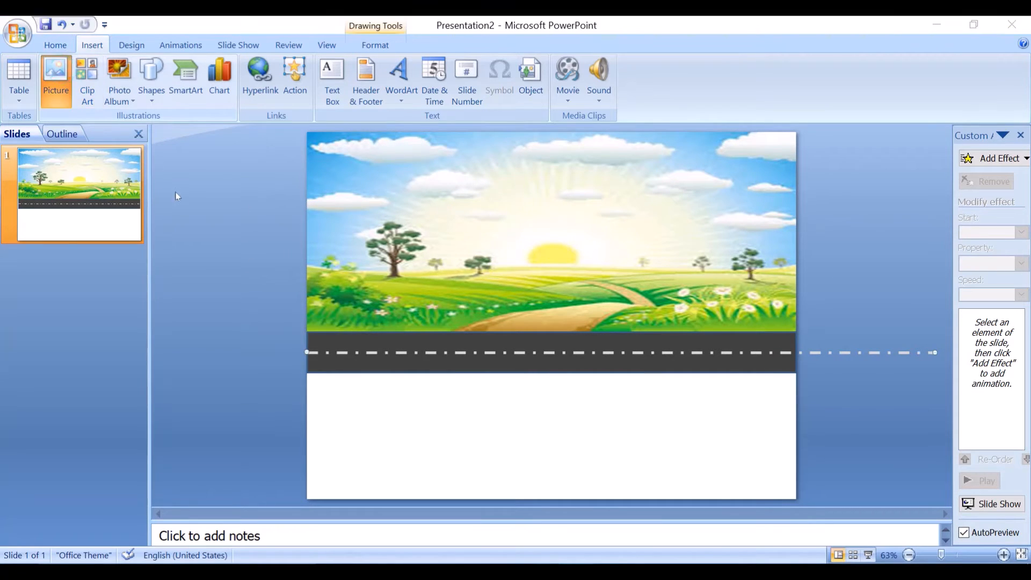
scroll(316, 212, "down", 10)
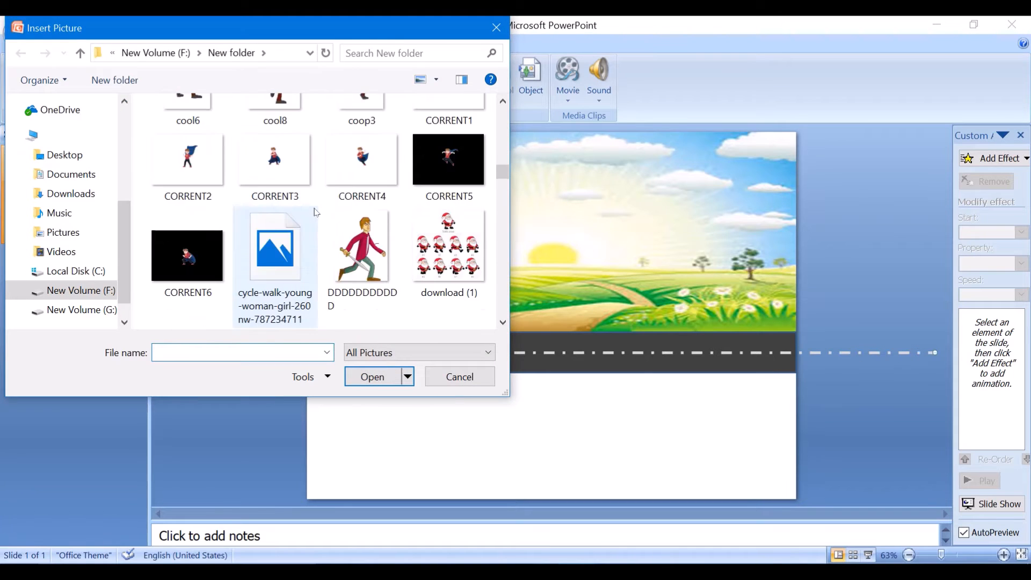
scroll(316, 212, "down", 15)
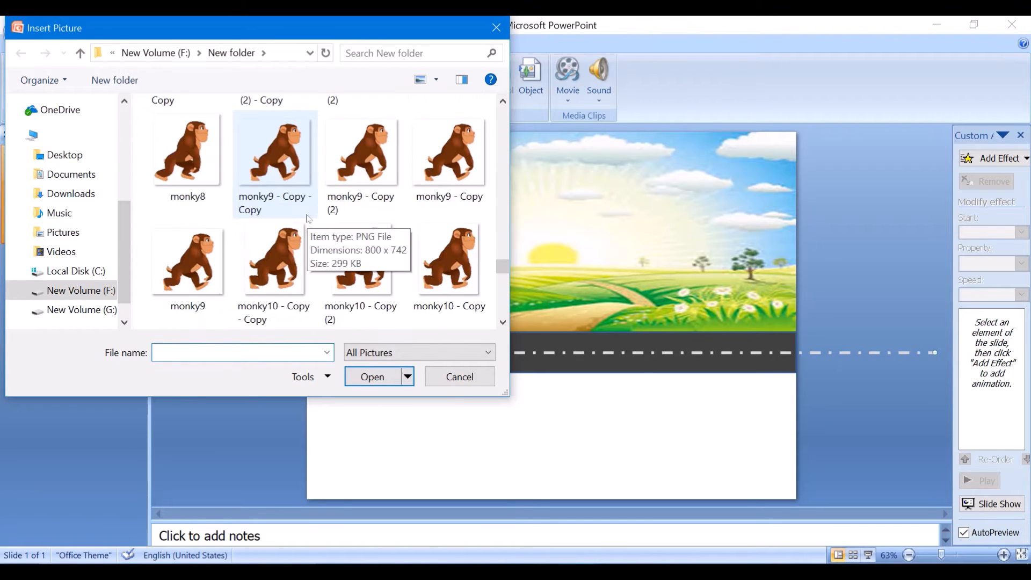
scroll(309, 218, "down", 10)
scroll(305, 220, "up", 3)
scroll(302, 222, "down", 2)
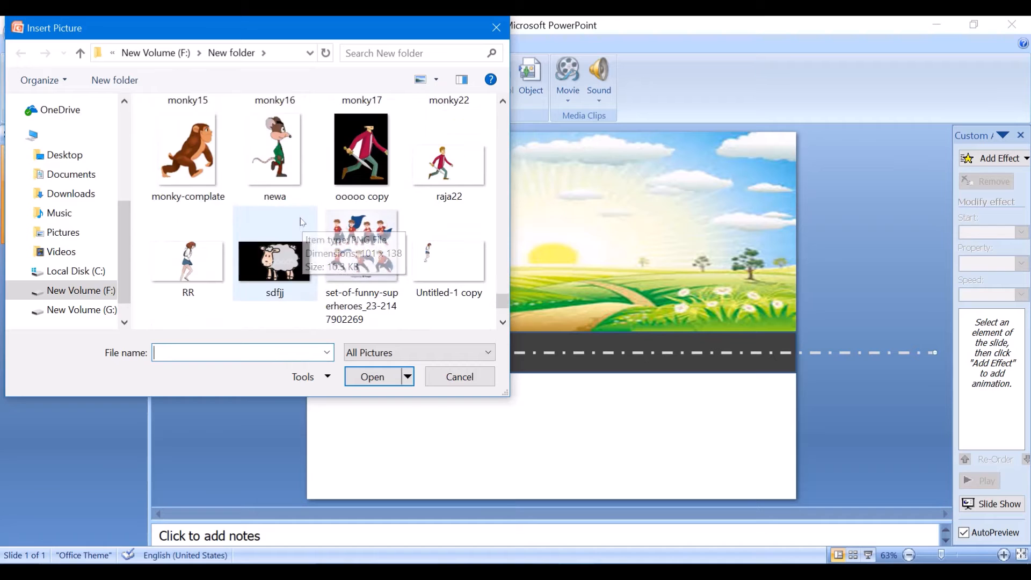
double_click(185, 151)
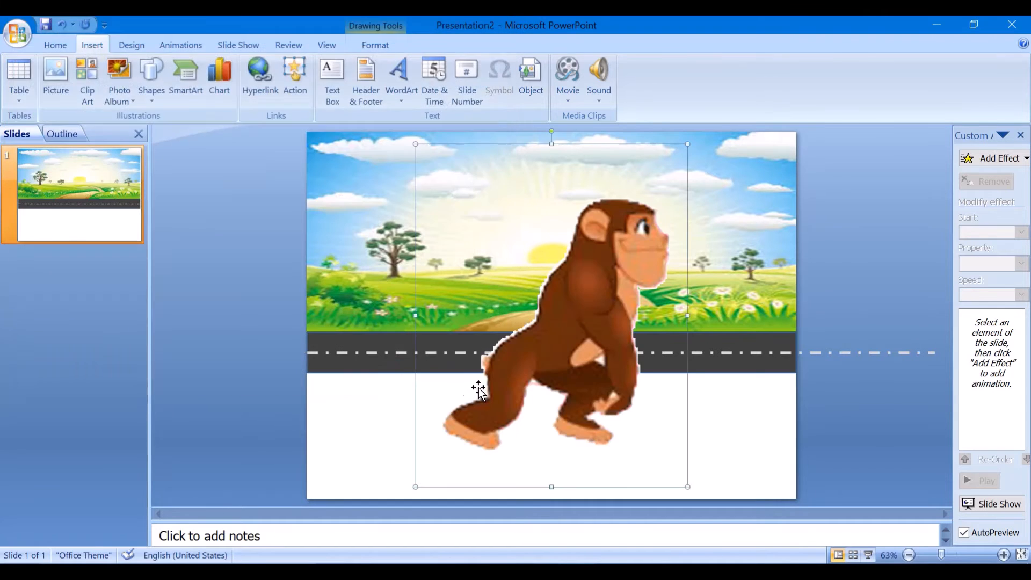
Shrink the monkey to about 3.26" high and 2.58" wide and stand it on the left end of the road.
left_click_drag(562, 376, 519, 355)
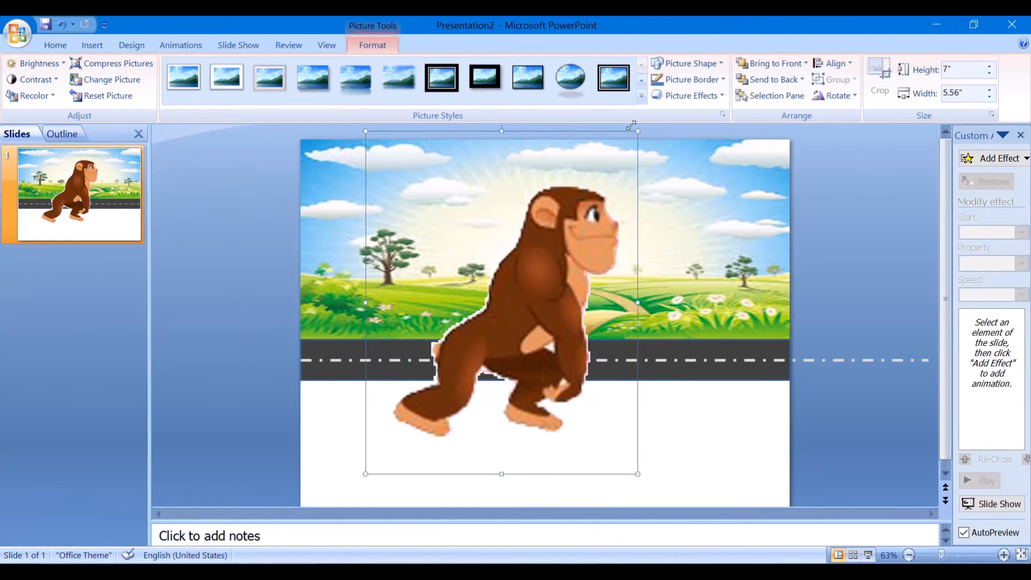
left_click_drag(632, 125, 490, 318)
left_click_drag(443, 393, 375, 311)
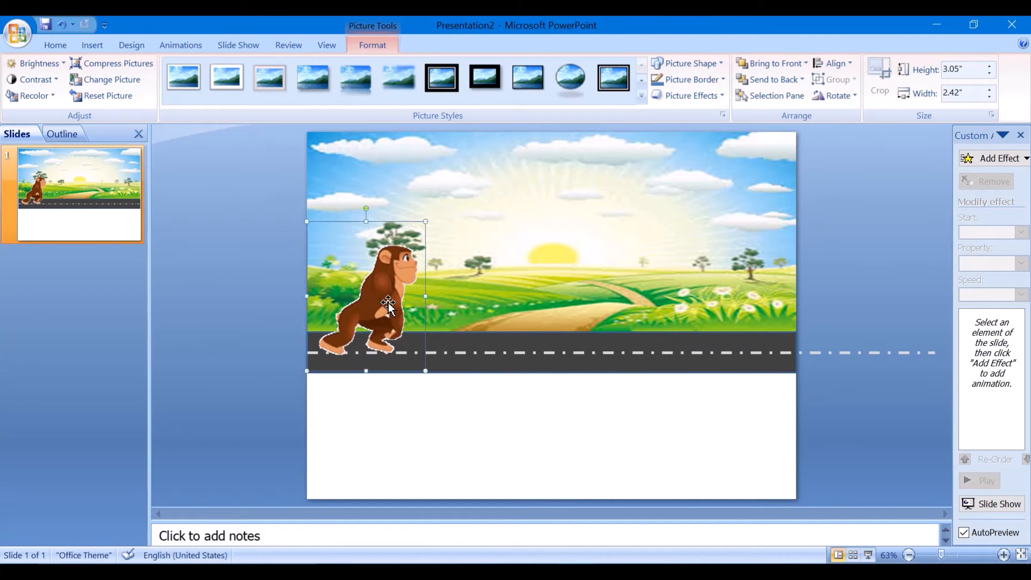
left_click_drag(421, 215, 429, 206)
left_click_drag(380, 308, 378, 306)
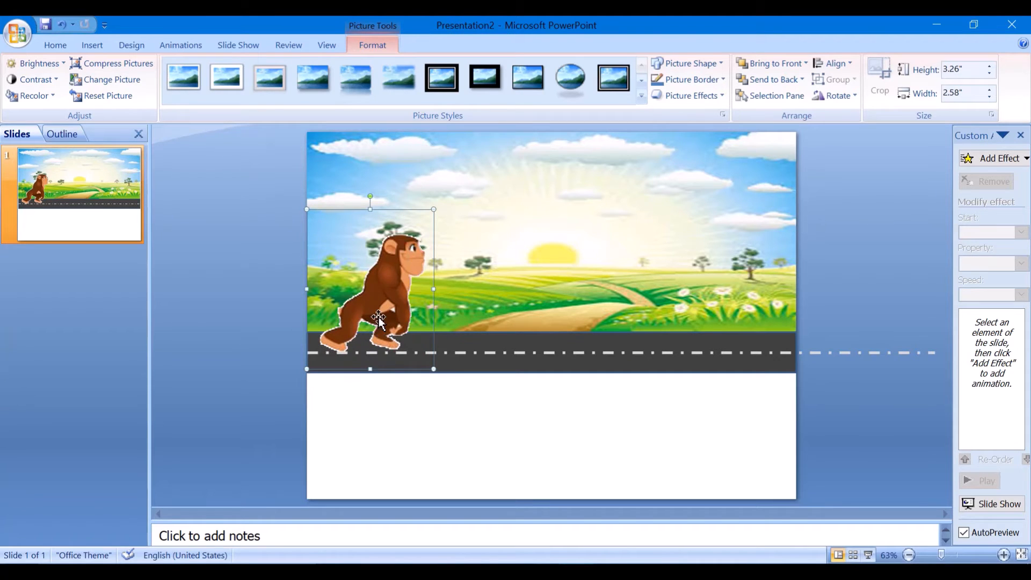
Insert the grass picture "images (4)" from New folder.
left_click(457, 395)
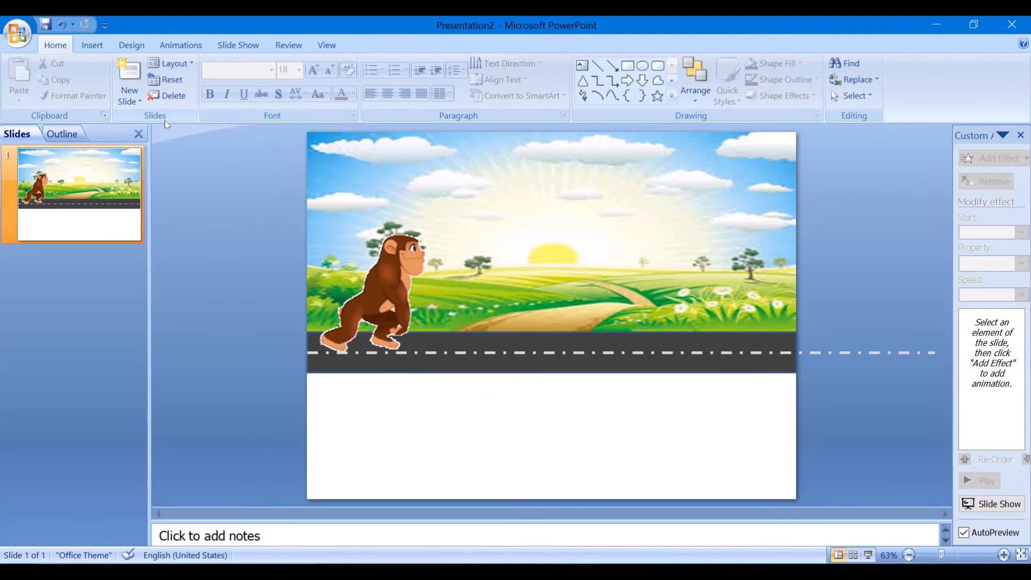
left_click(91, 44)
left_click(51, 77)
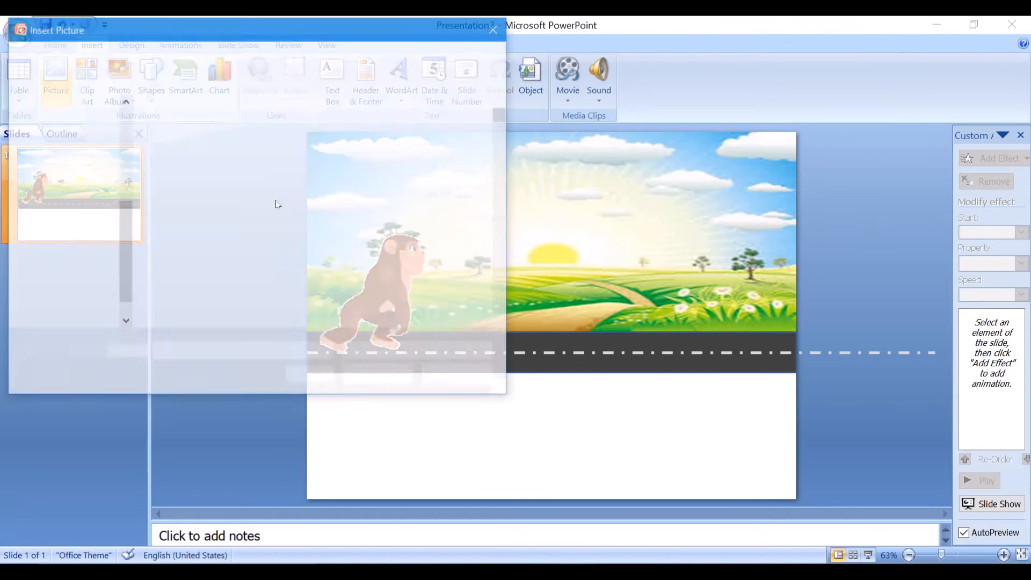
scroll(278, 225, "down", 10)
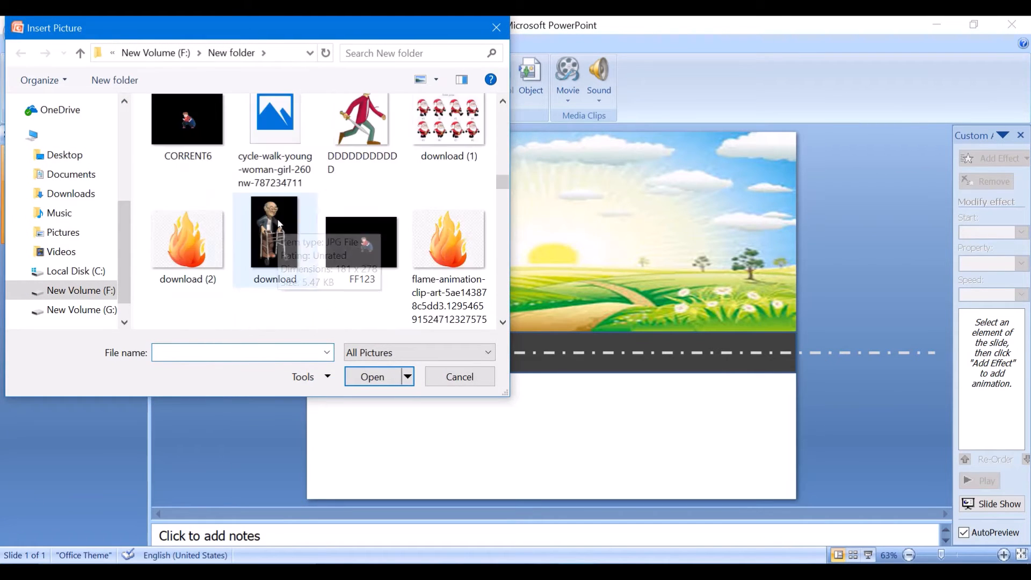
scroll(279, 224, "down", 10)
left_click(350, 205)
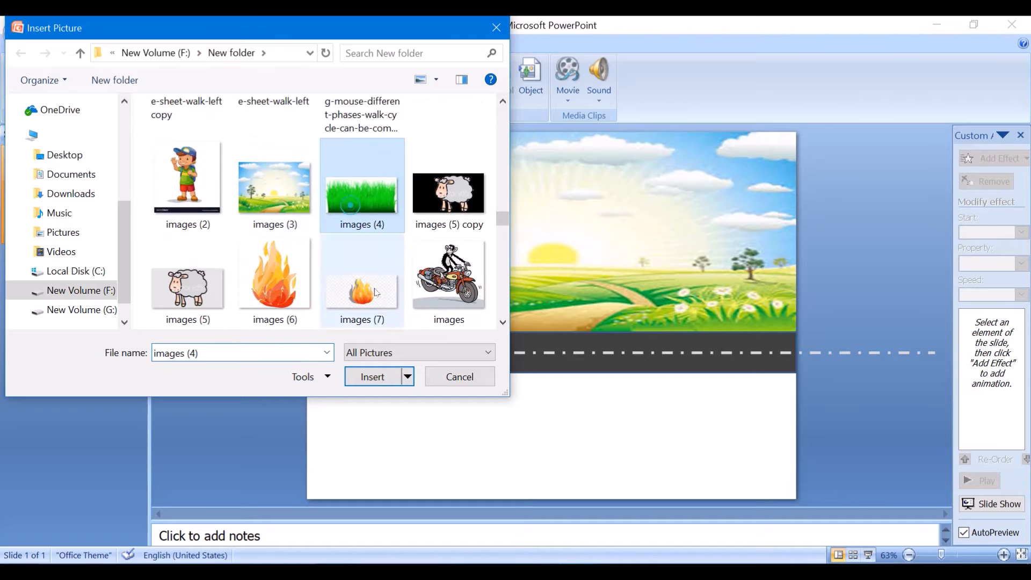
left_click(372, 377)
Place the grass picture below the road and stretch it to about 2.5" high and 10.17" wide.
left_click_drag(516, 339, 352, 431)
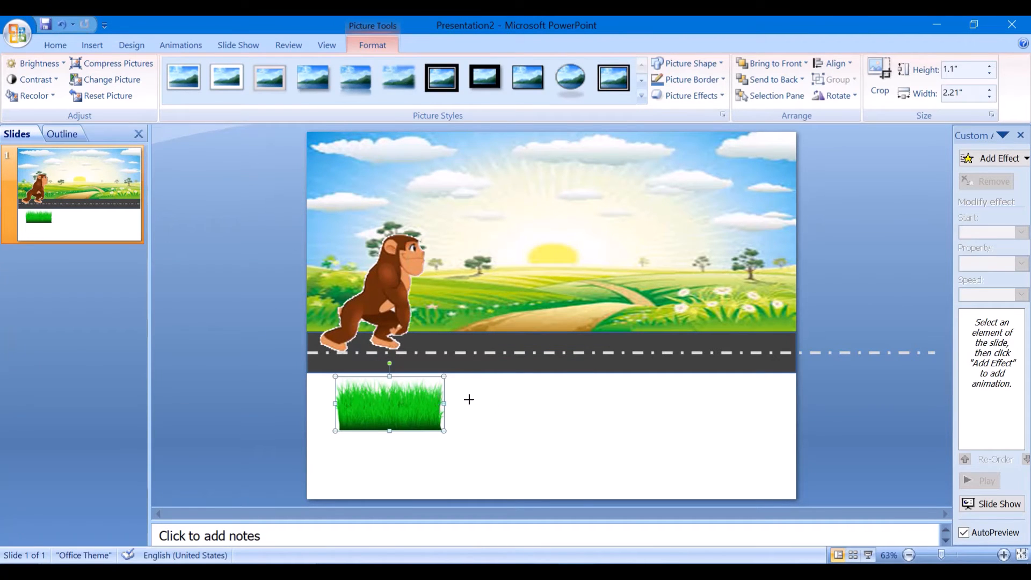
left_click_drag(445, 403, 796, 403)
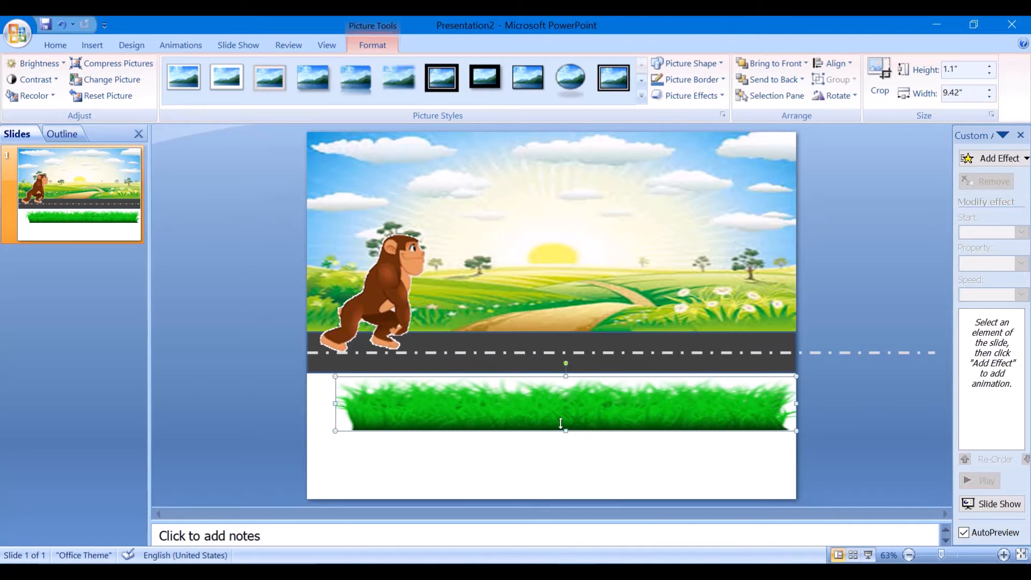
left_click_drag(561, 423, 559, 489)
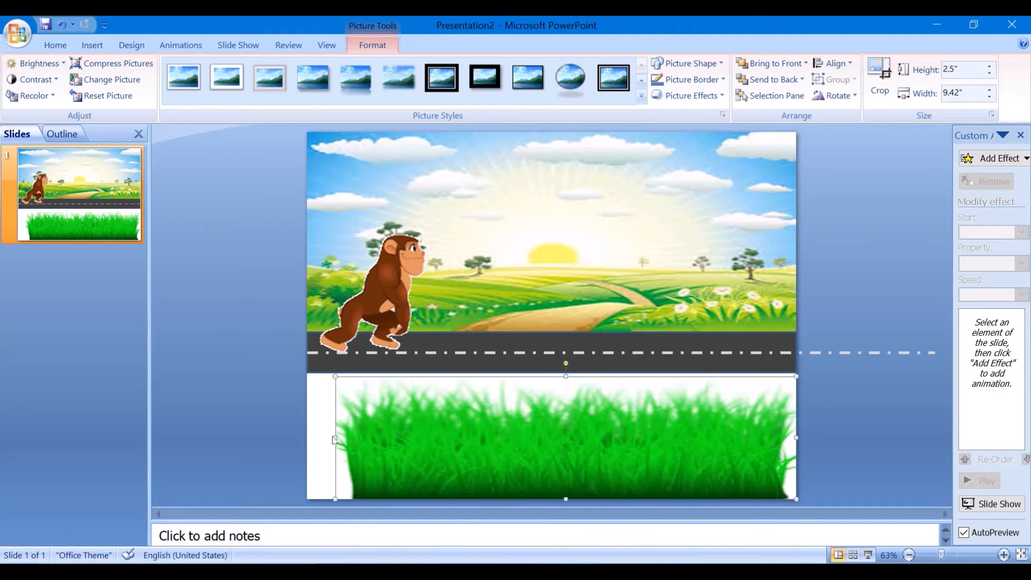
left_click_drag(334, 439, 299, 435)
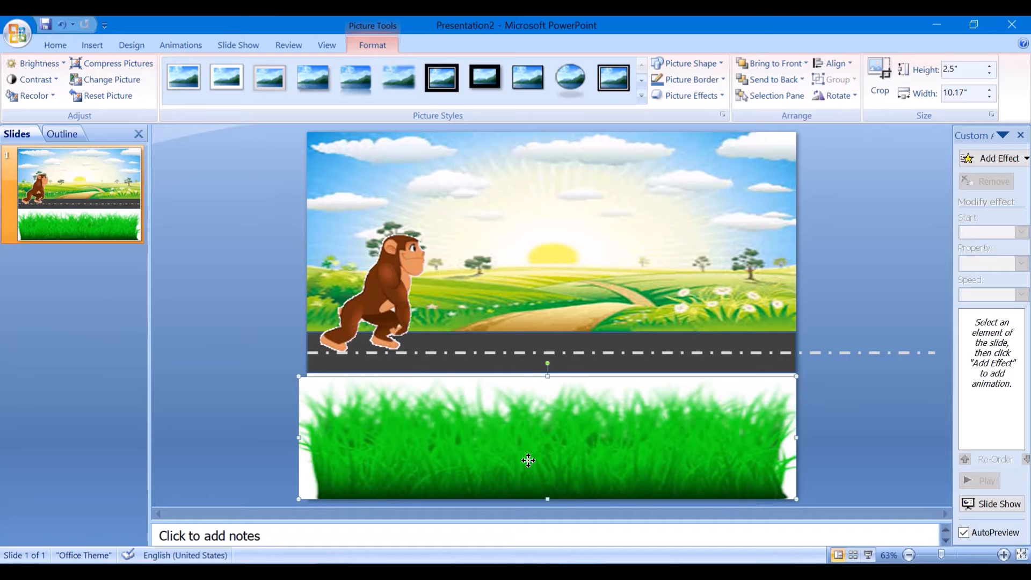
left_click_drag(529, 460, 530, 455)
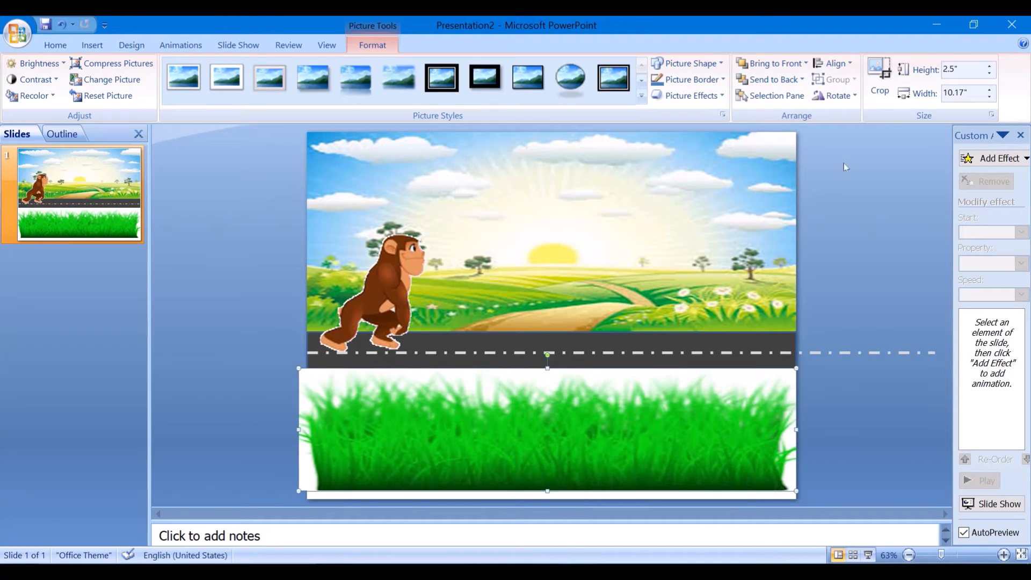
Crop the white areas off the grass picture's upper, left and right edges, leaving it about 1.67" high and 8.92" wide.
left_click(880, 80)
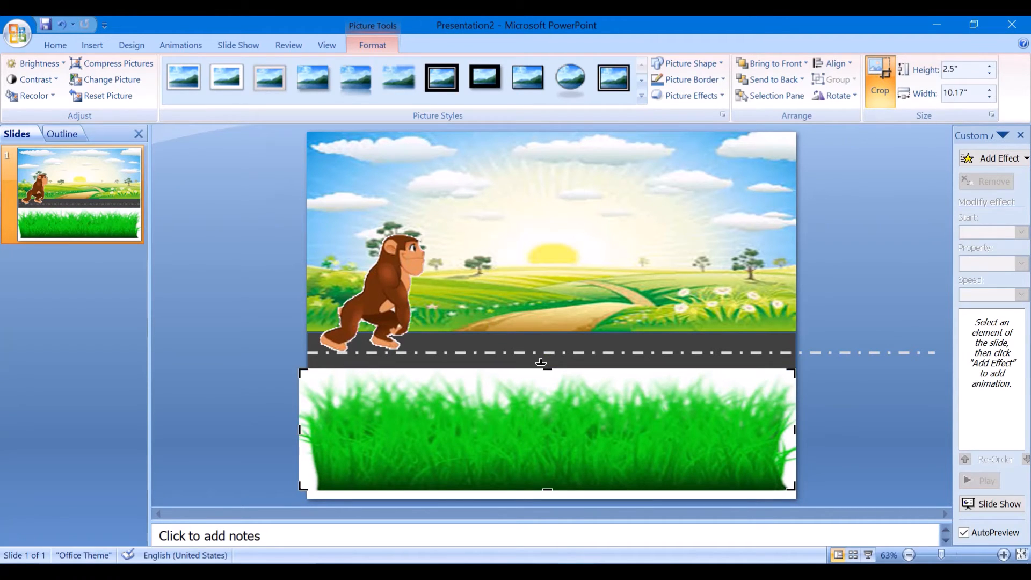
left_click_drag(541, 363, 543, 404)
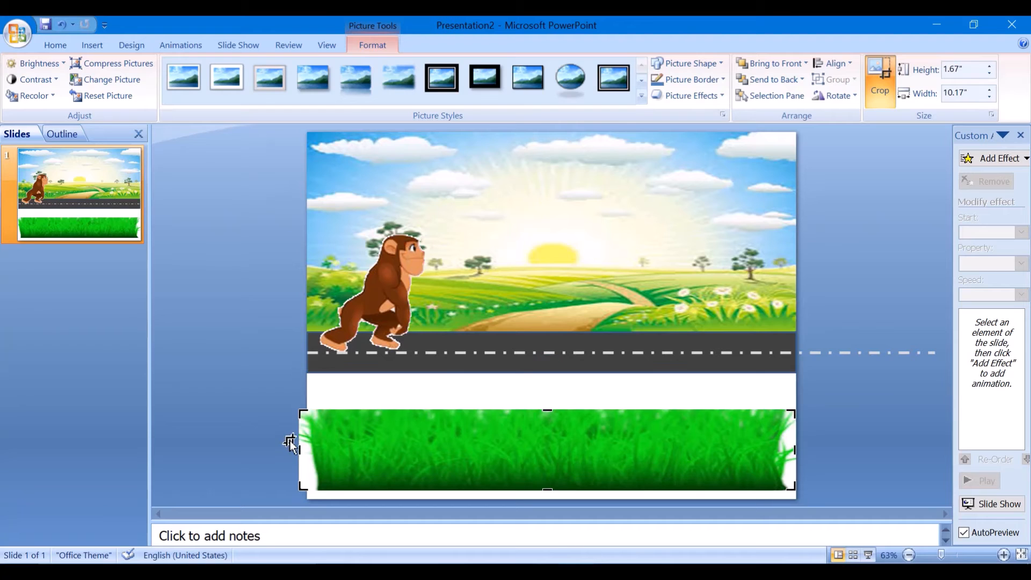
left_click_drag(293, 442, 333, 454)
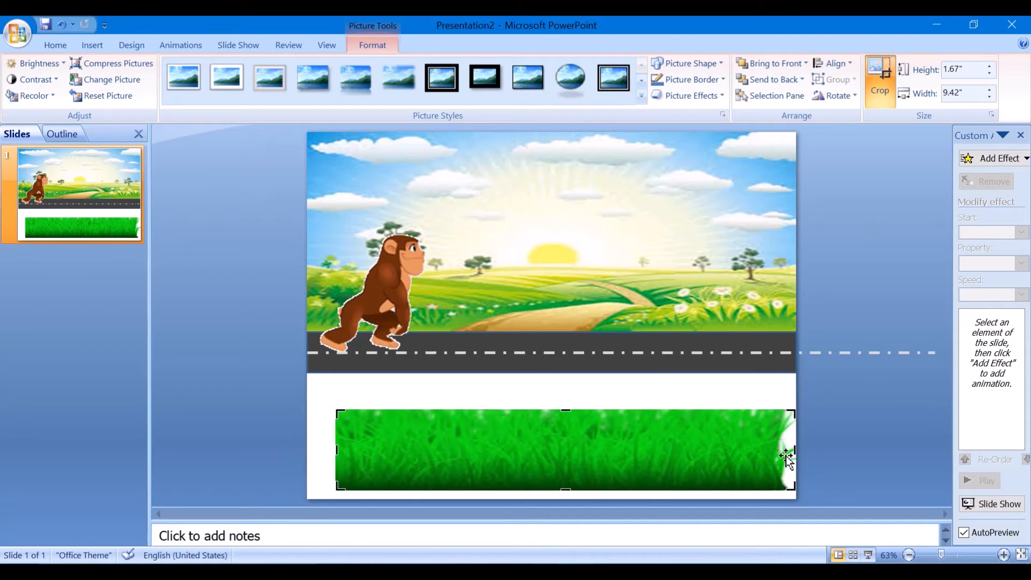
left_click_drag(789, 449, 771, 450)
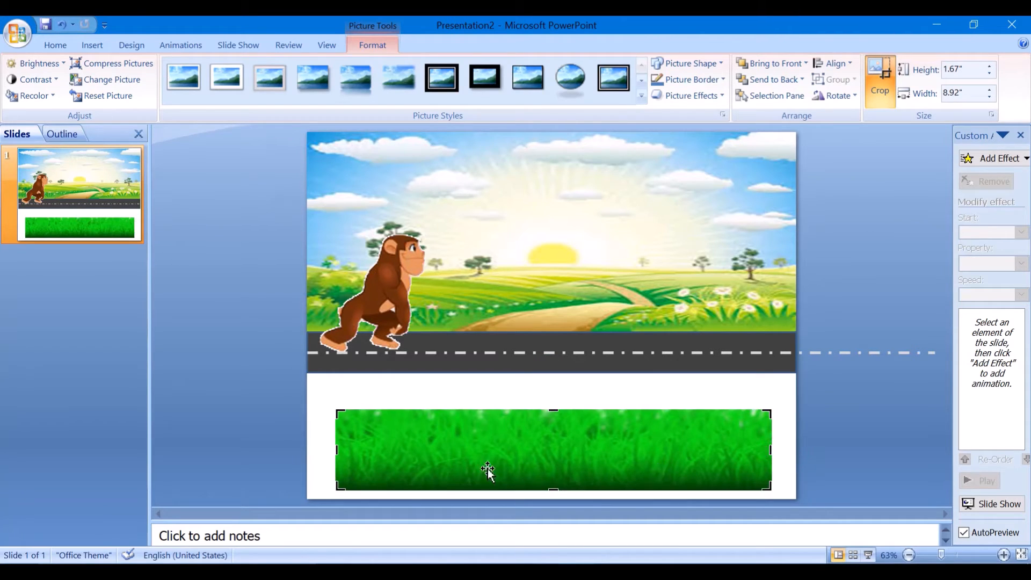
left_click(877, 80)
left_click(878, 80)
Move the grass flush under the road and stretch it to about 10" wide and 2.83" high to fill the slide's lower part.
left_click_drag(559, 447, 536, 419)
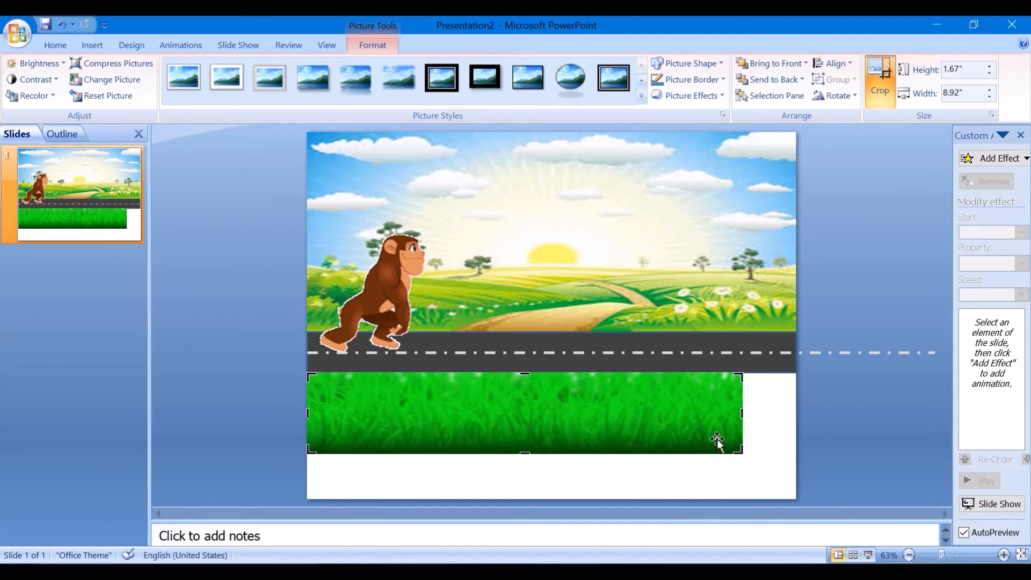
left_click_drag(734, 445, 793, 457)
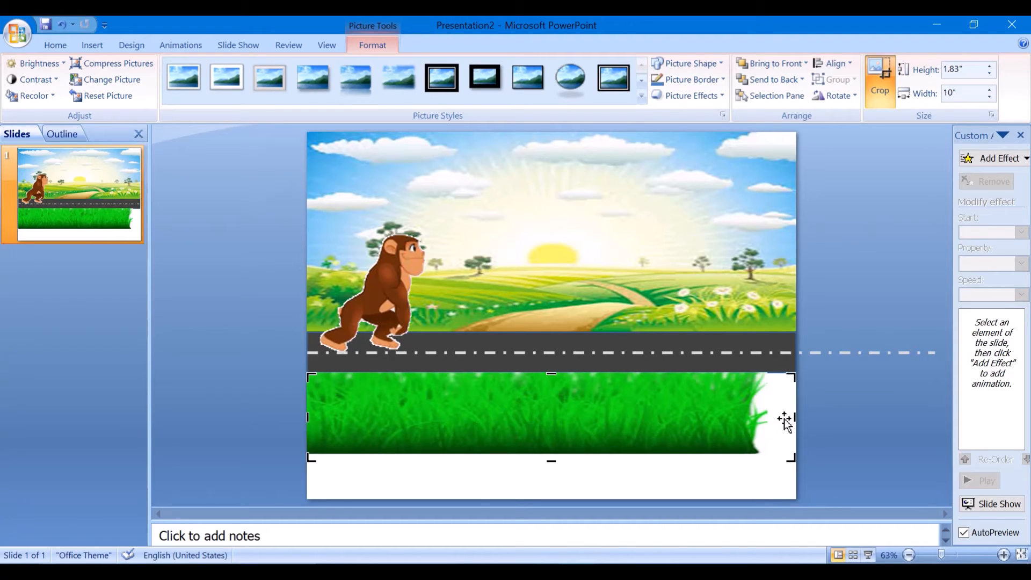
left_click_drag(792, 414, 751, 414)
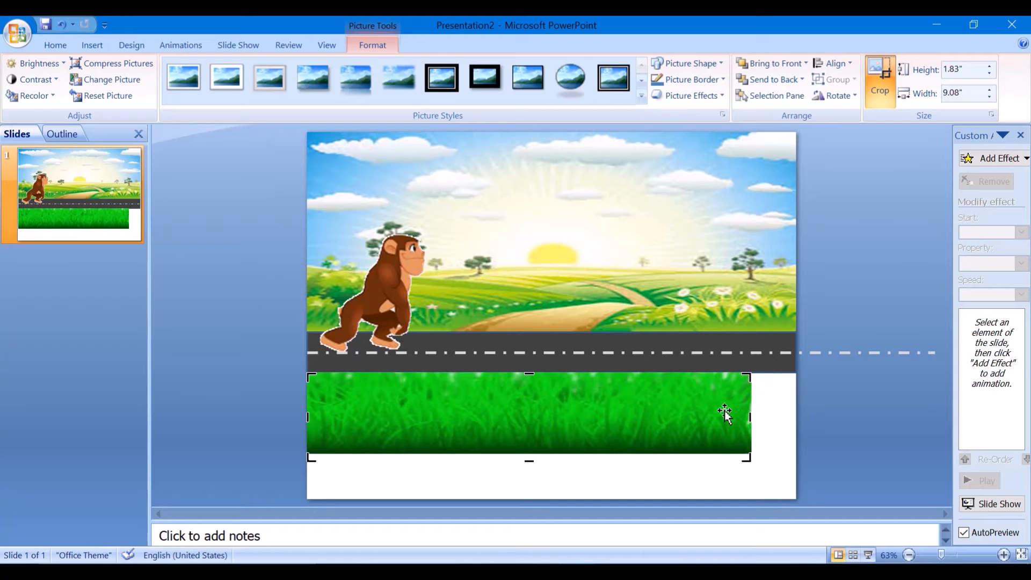
left_click(875, 91)
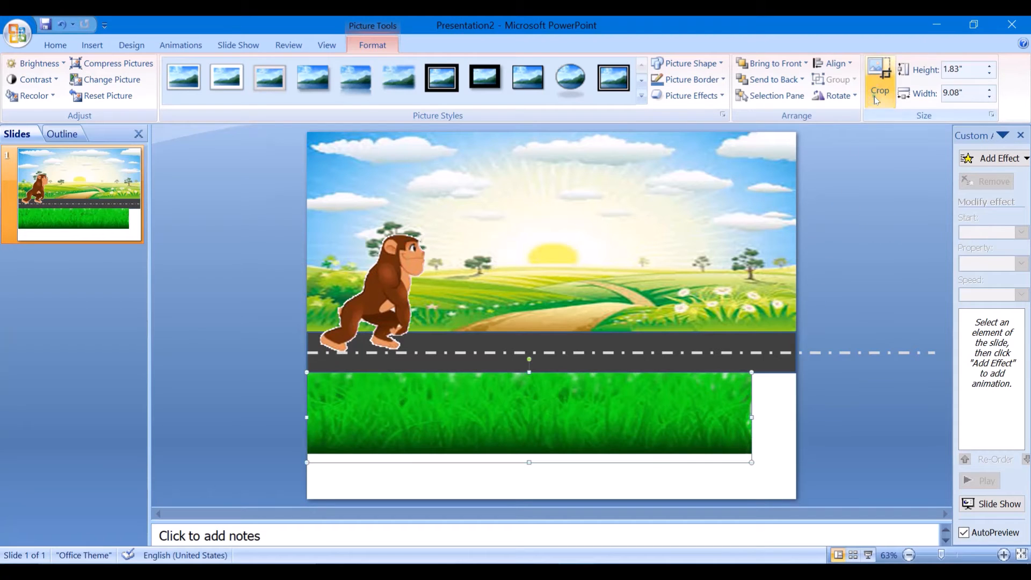
left_click_drag(743, 415, 788, 404)
left_click_drag(549, 456, 549, 510)
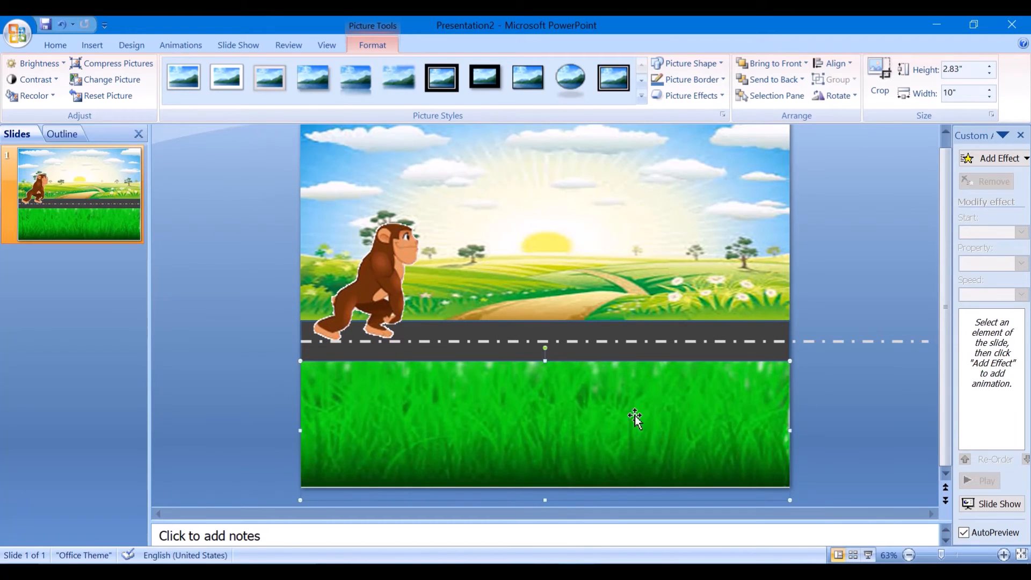
Add a Right motion path to the monkey and extend its end point to the slide's right edge.
left_click(359, 280)
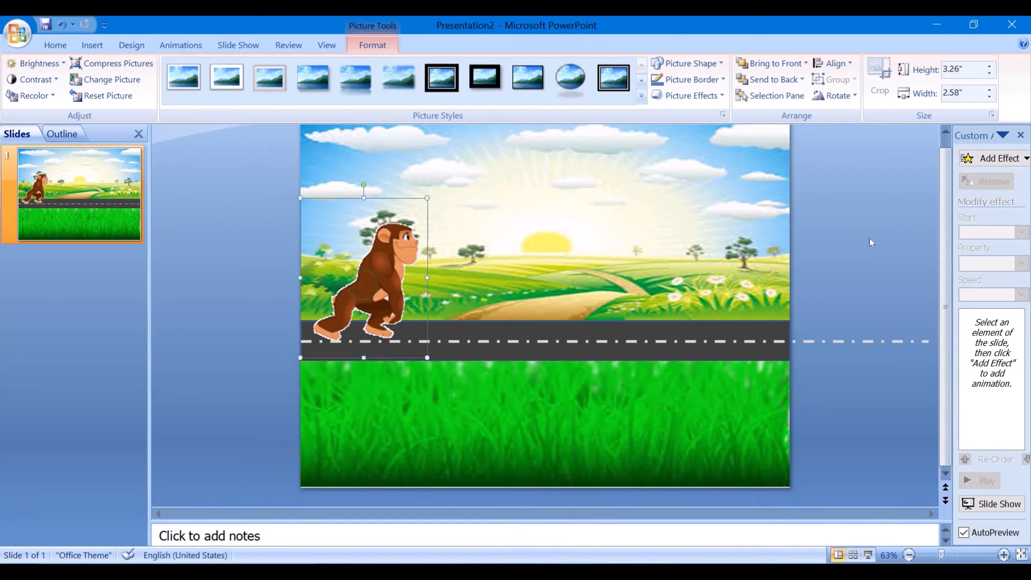
left_click(999, 158)
mouse_move(995, 231)
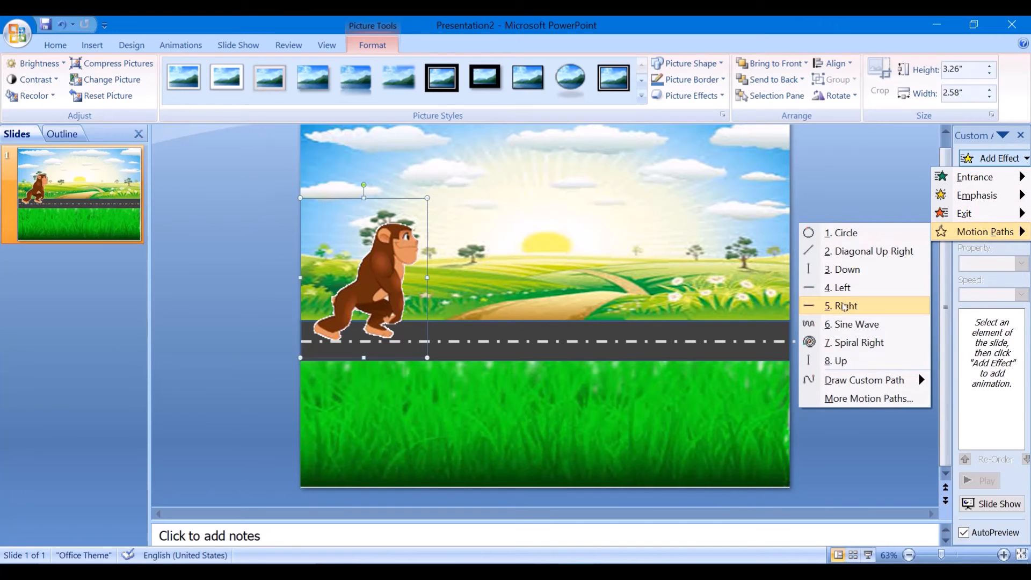
left_click(841, 309)
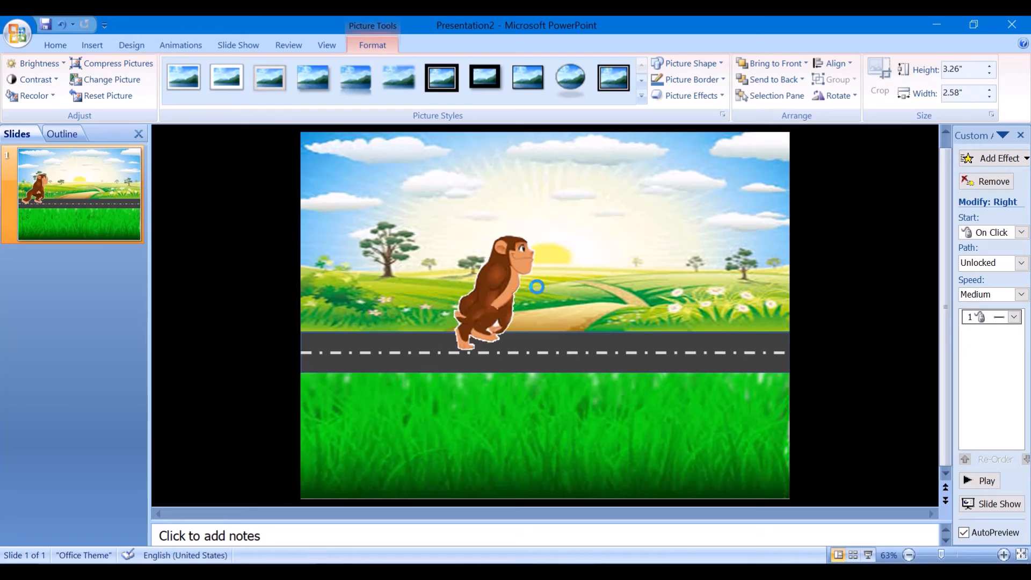
left_click(463, 296)
left_click(477, 288)
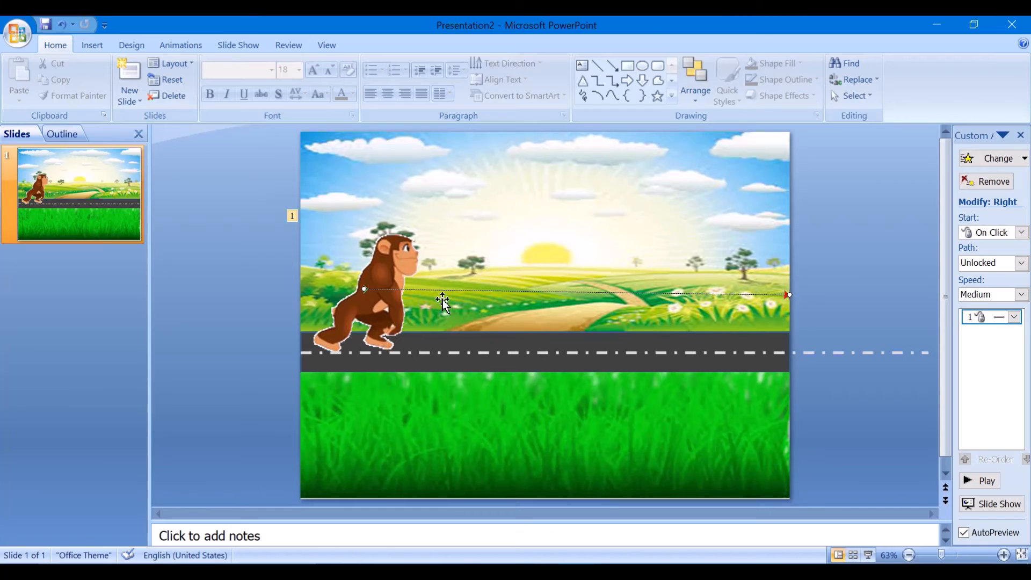
Add a Left motion path to the dashed road line.
left_click(503, 352)
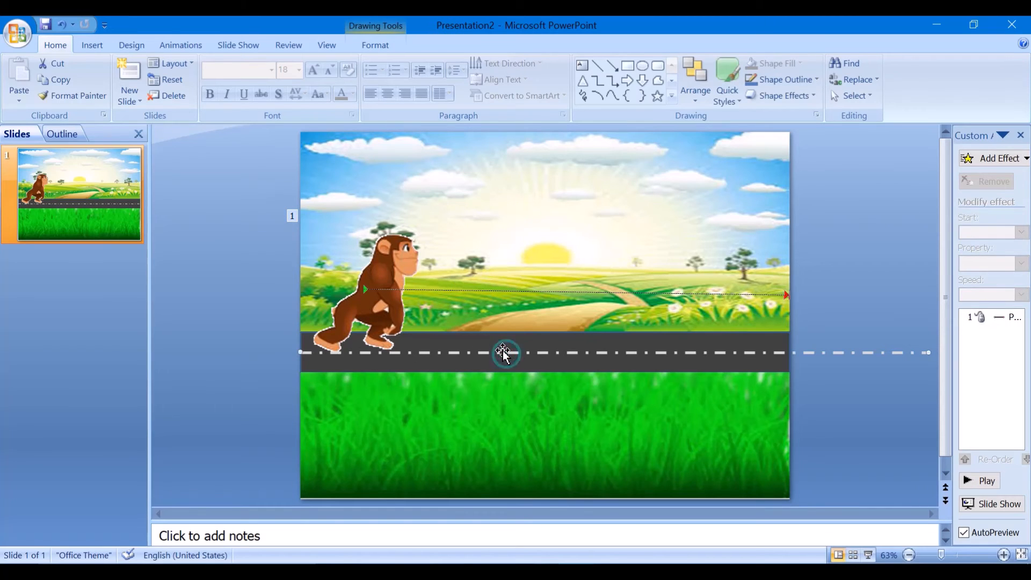
left_click(998, 158)
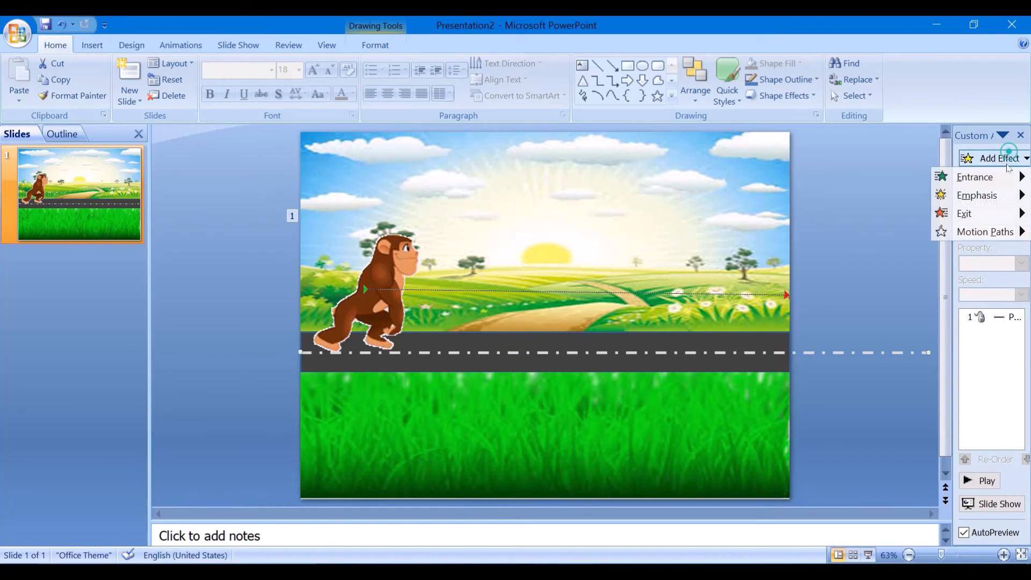
left_click(978, 232)
left_click(854, 288)
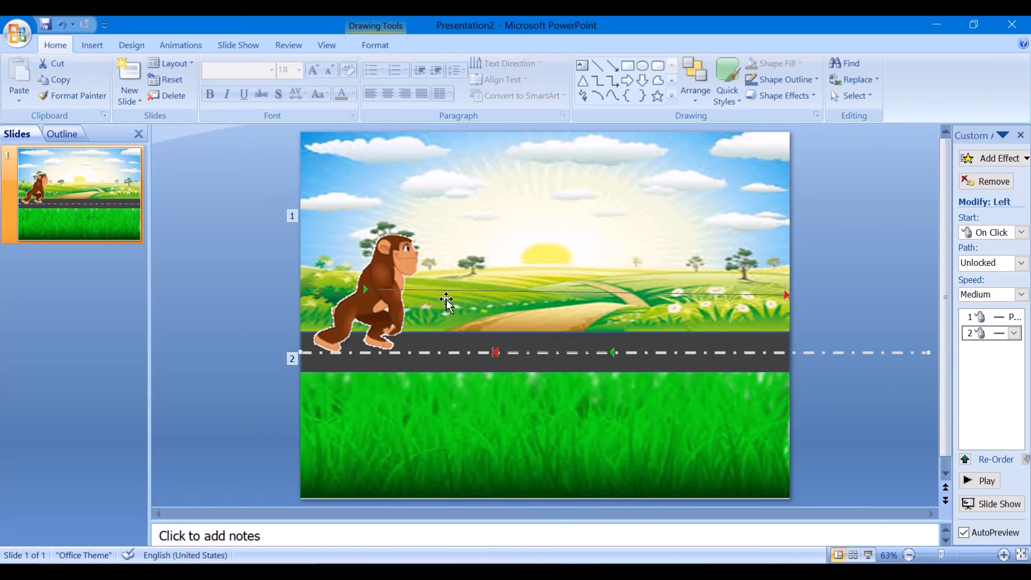
Set the motion paths of both the monkey and the dashed line to Start With Previous.
left_click(372, 309)
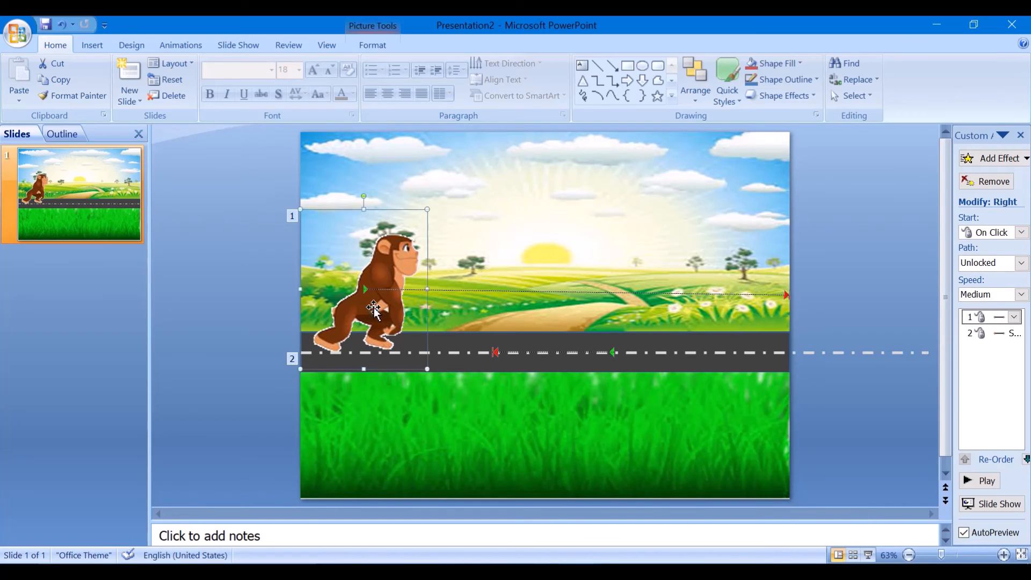
left_click(1015, 317)
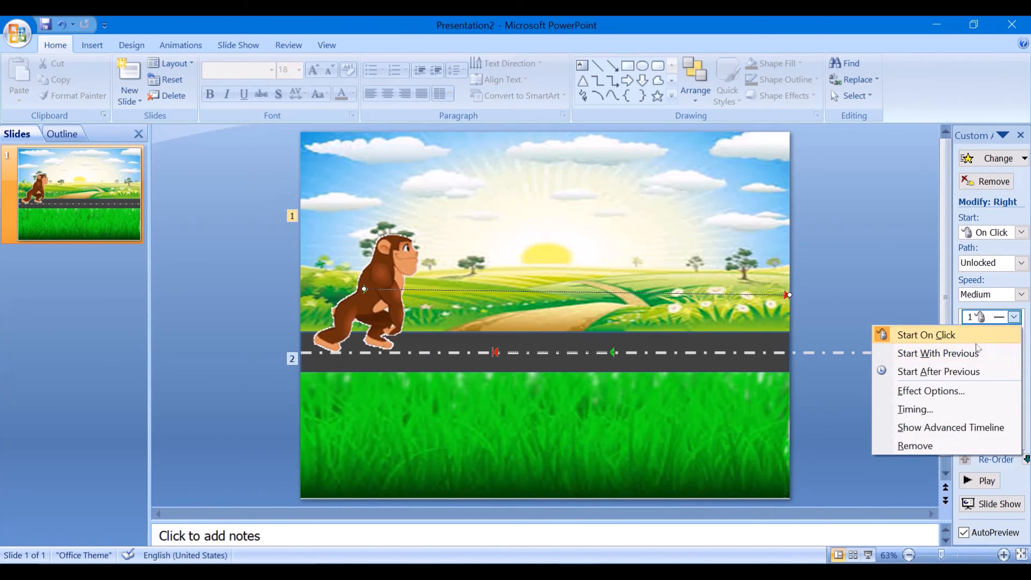
left_click(949, 353)
left_click(999, 327)
left_click(1014, 333)
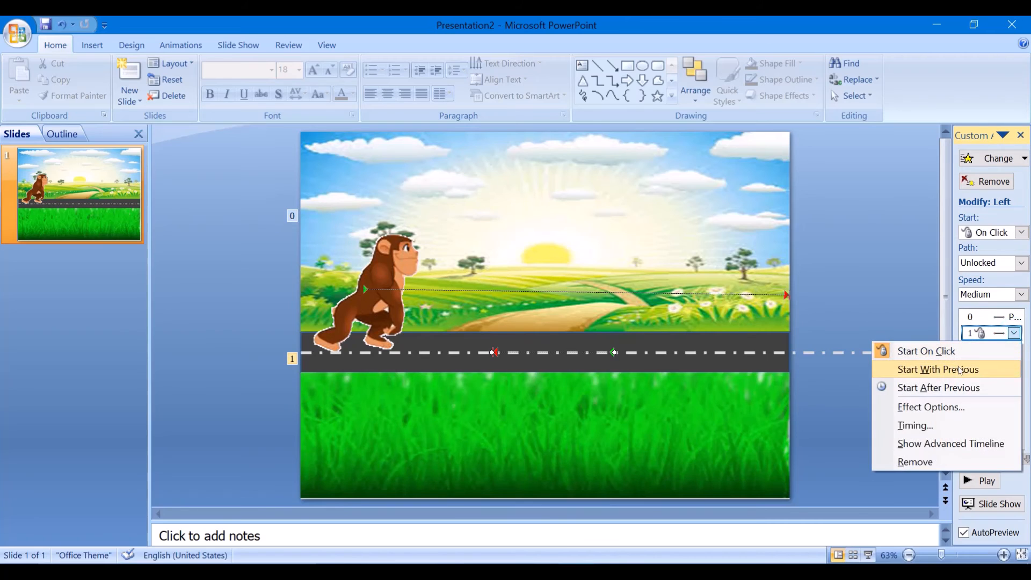
left_click(957, 368)
Set the dashed line's Left motion path to repeat Until Next Click.
left_click(1016, 333)
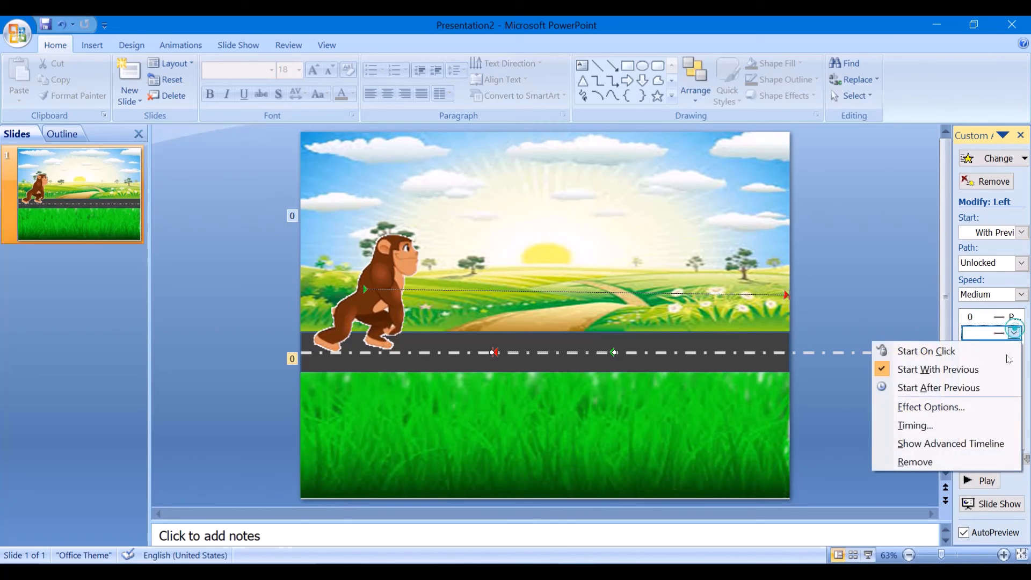
left_click(946, 427)
left_click(292, 270)
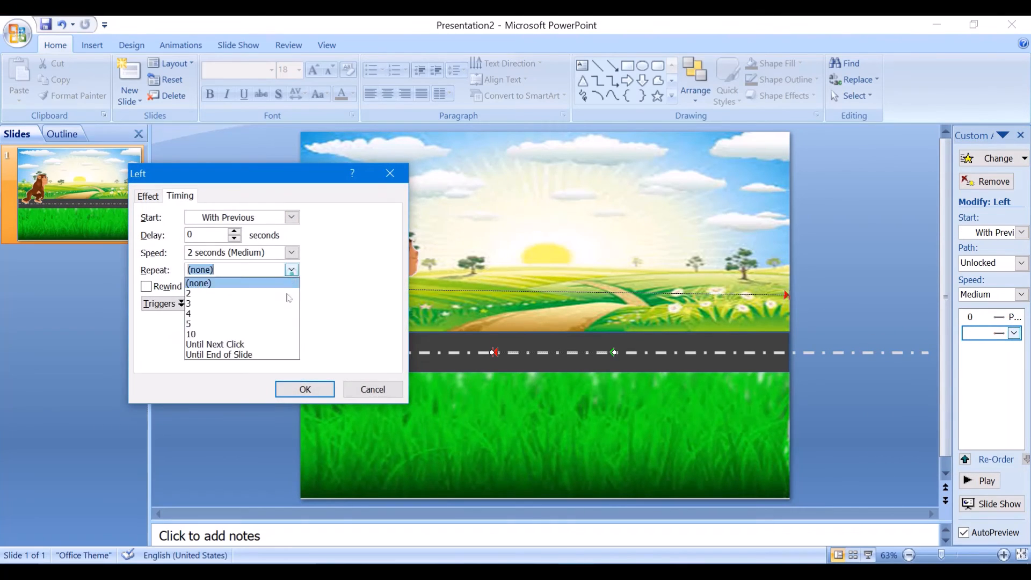
left_click(268, 343)
left_click(305, 389)
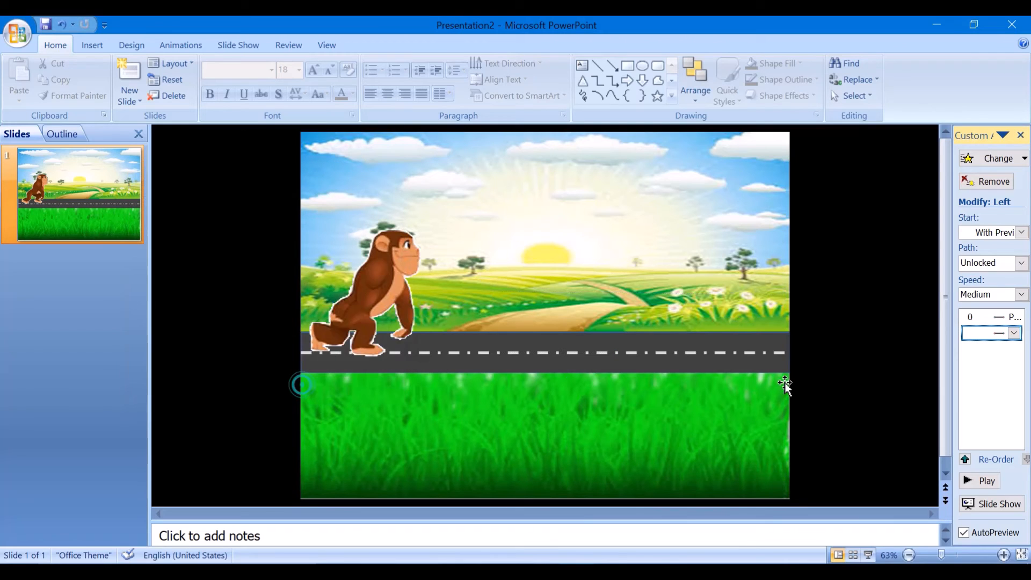
Set the monkey's Right motion path to repeat 5 times.
left_click(1014, 317)
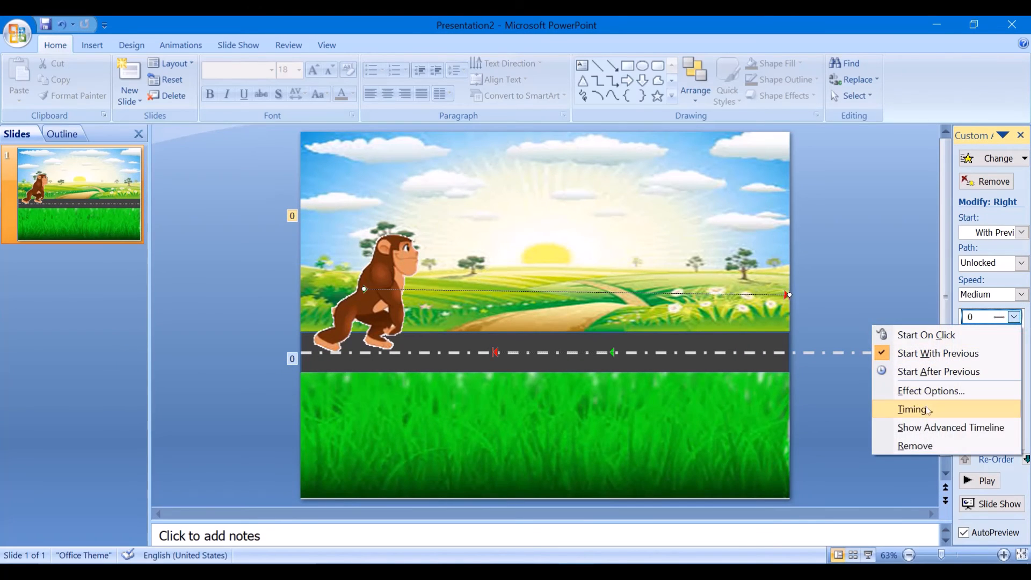
left_click(933, 409)
left_click(291, 271)
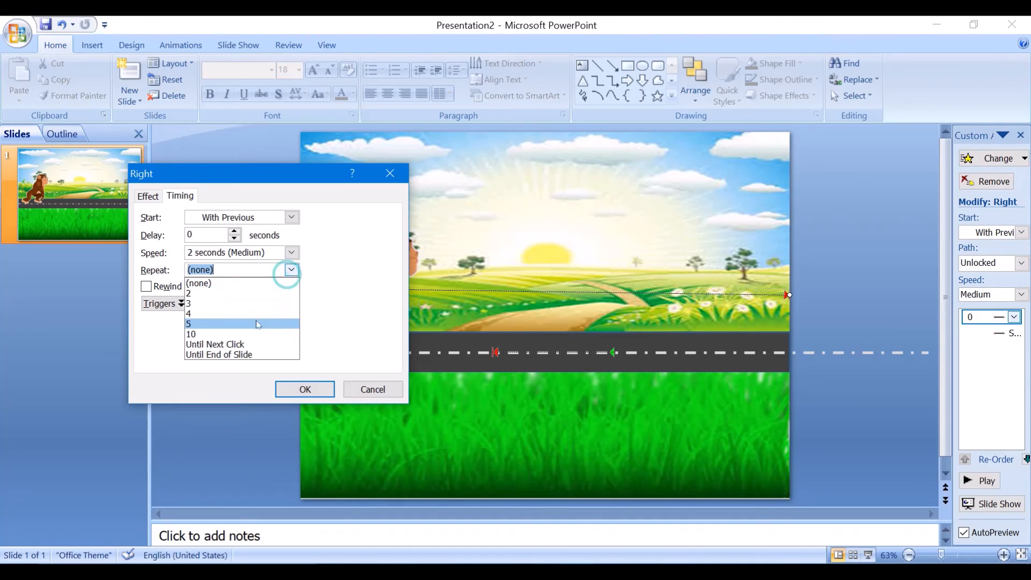
left_click(253, 325)
left_click(304, 385)
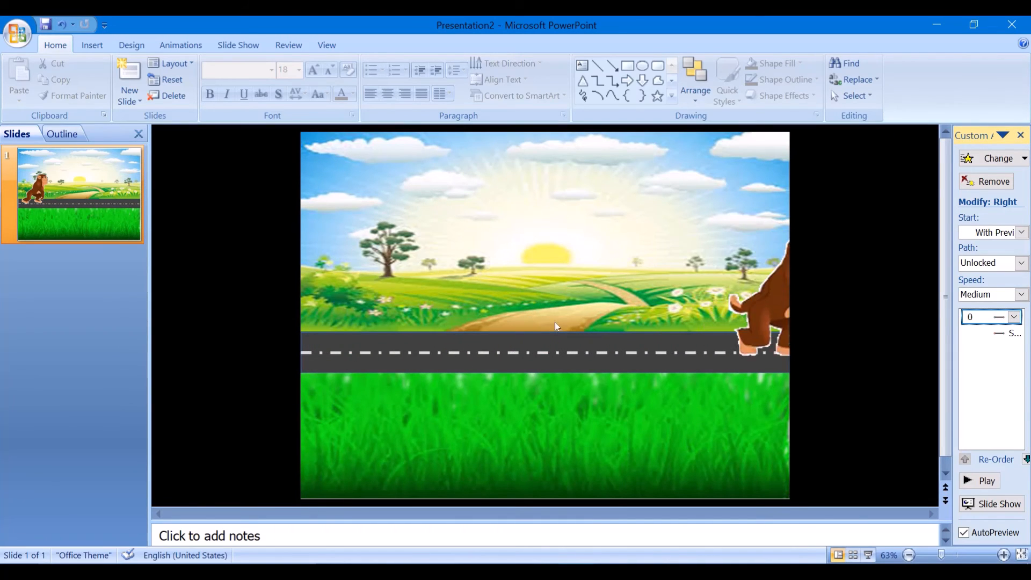
left_click(446, 325)
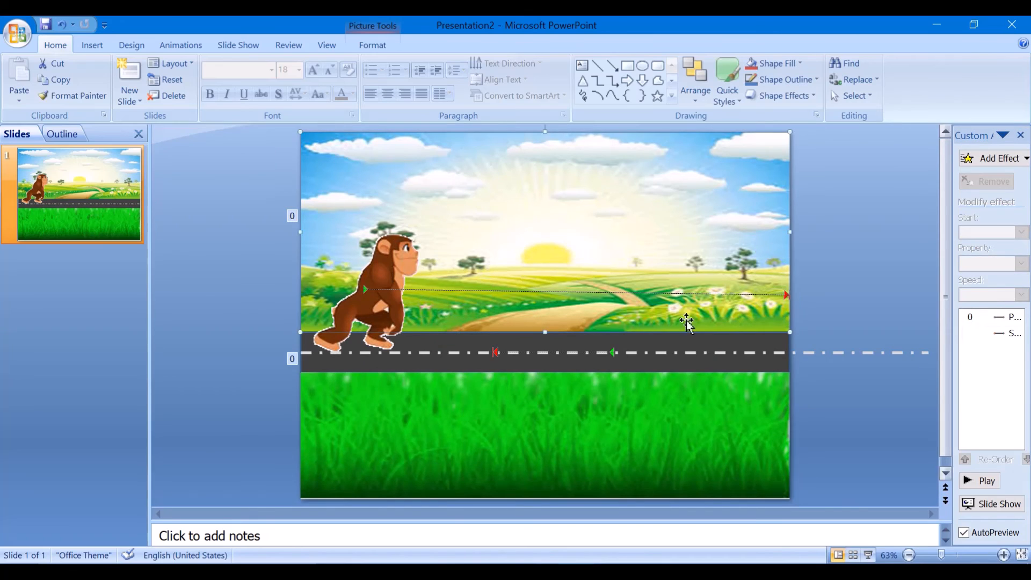
Set the speed of the monkey's Right motion path to Very Slow.
left_click(378, 269)
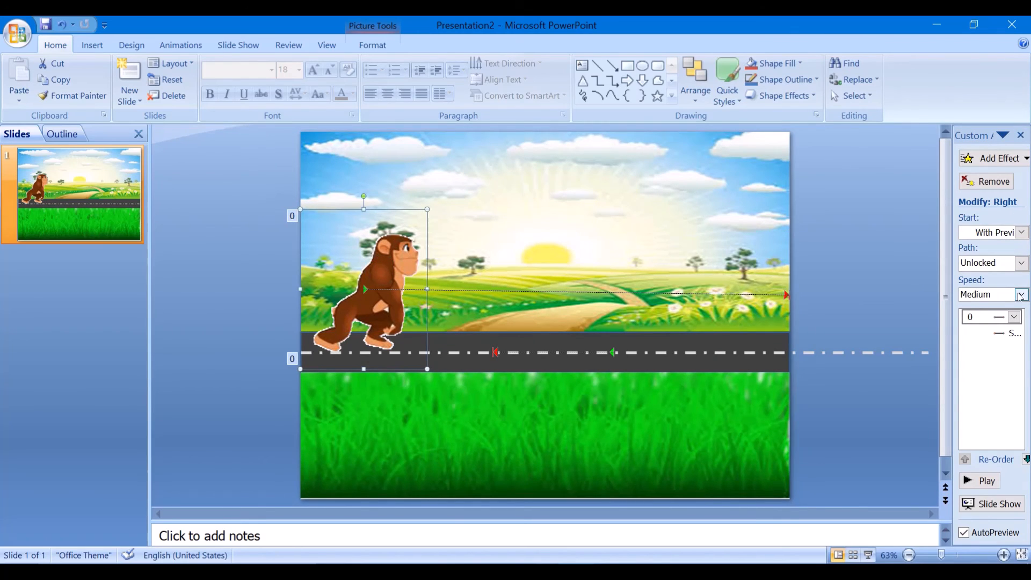
left_click(985, 308)
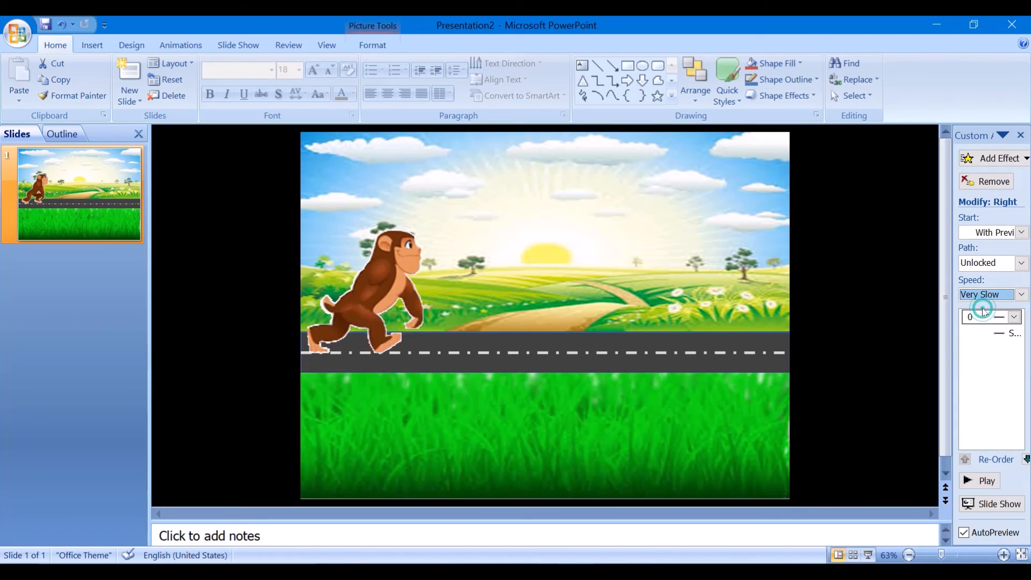
Set the dashed road line's Left motion path to 5 seconds (Very Slow) with 10 repeats.
left_click(1010, 333)
left_click(1015, 333)
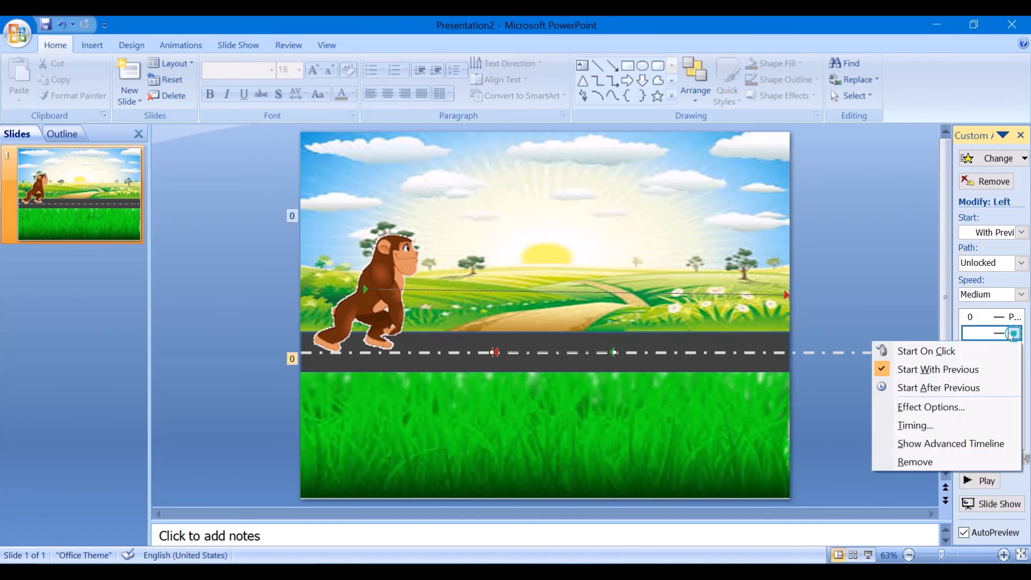
left_click(922, 414)
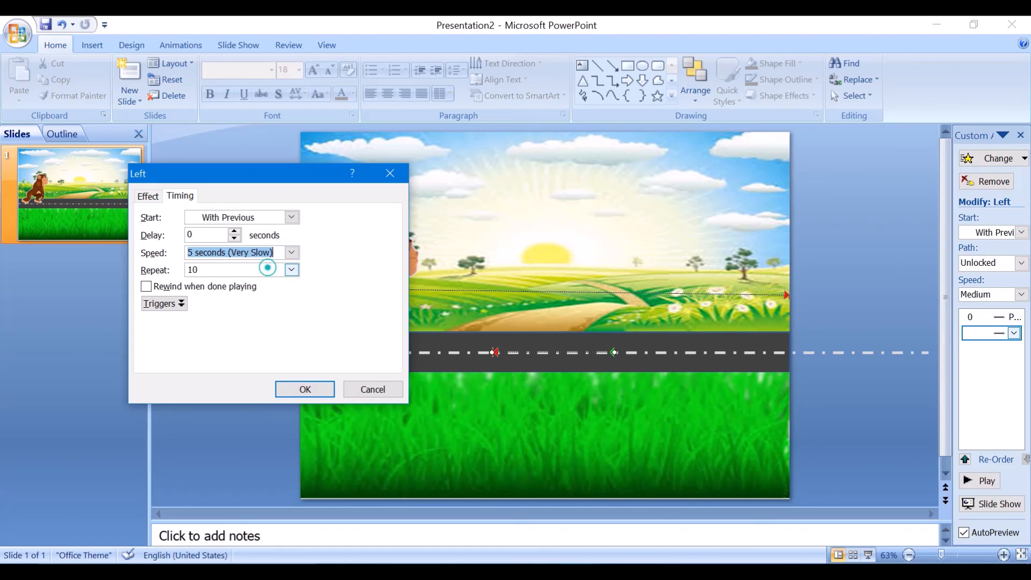
left_click(304, 390)
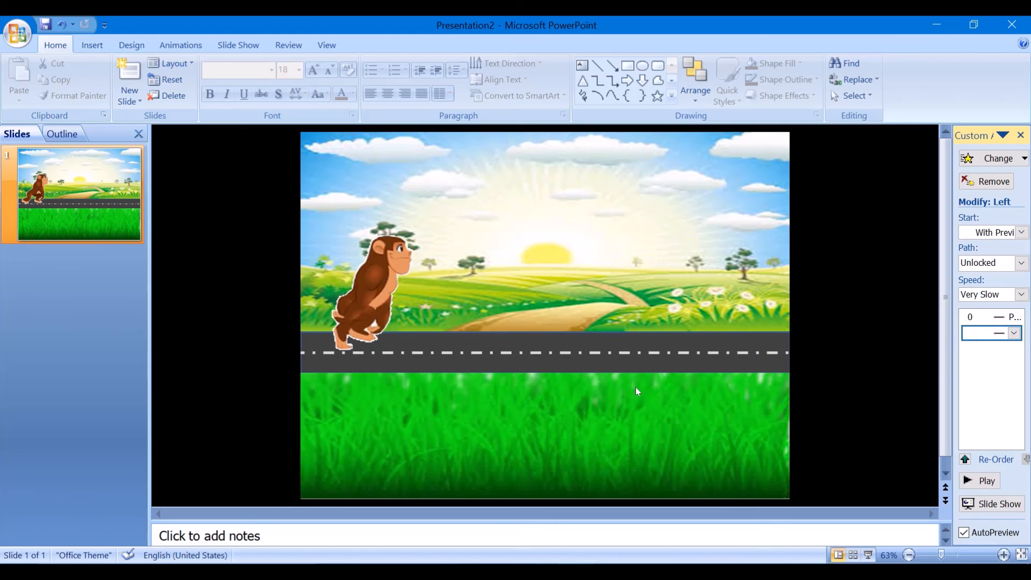
Play the walking scene as a full-screen slide show, exit it and minimize the presentation window.
left_click(974, 508)
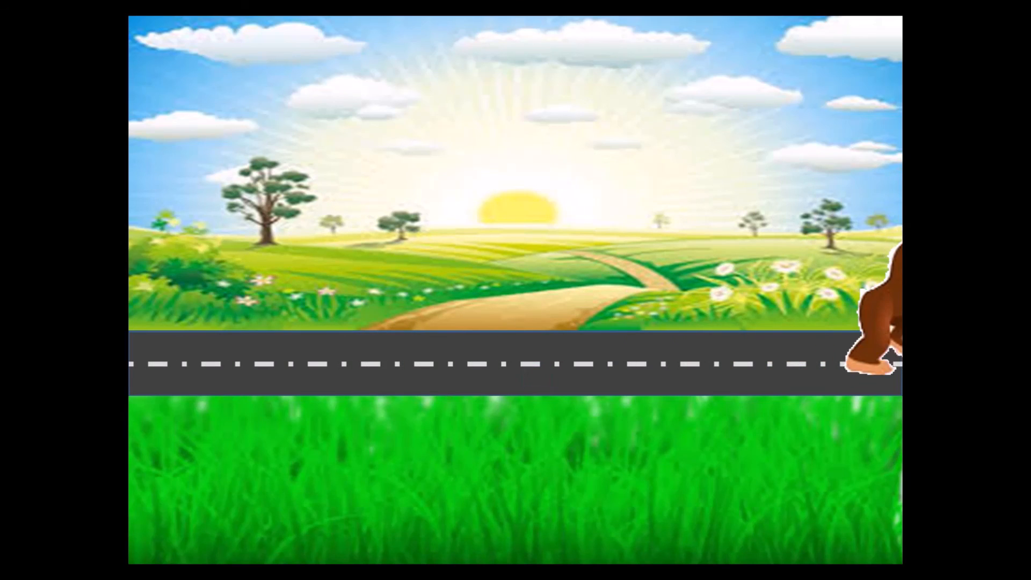
left_click(552, 326)
left_click(549, 322)
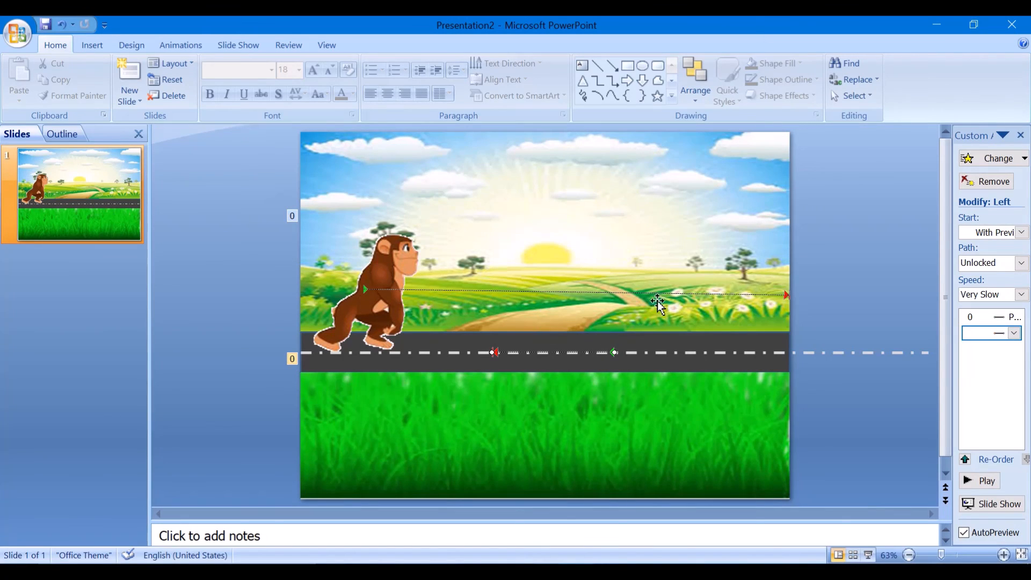
left_click(939, 27)
right_click(666, 49)
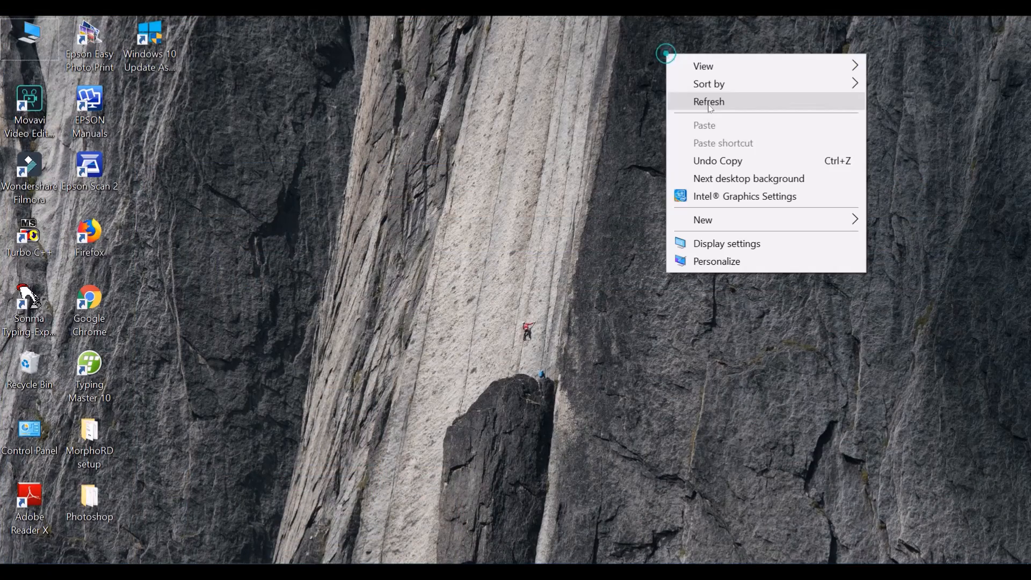
left_click(705, 102)
right_click(709, 105)
left_click(735, 152)
right_click(733, 151)
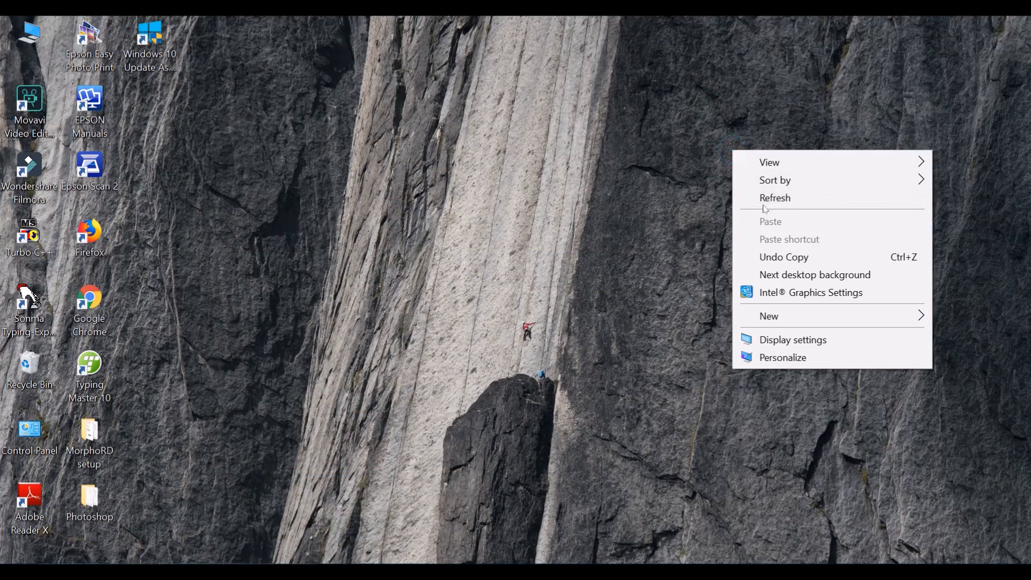
left_click(755, 200)
left_click(836, 572)
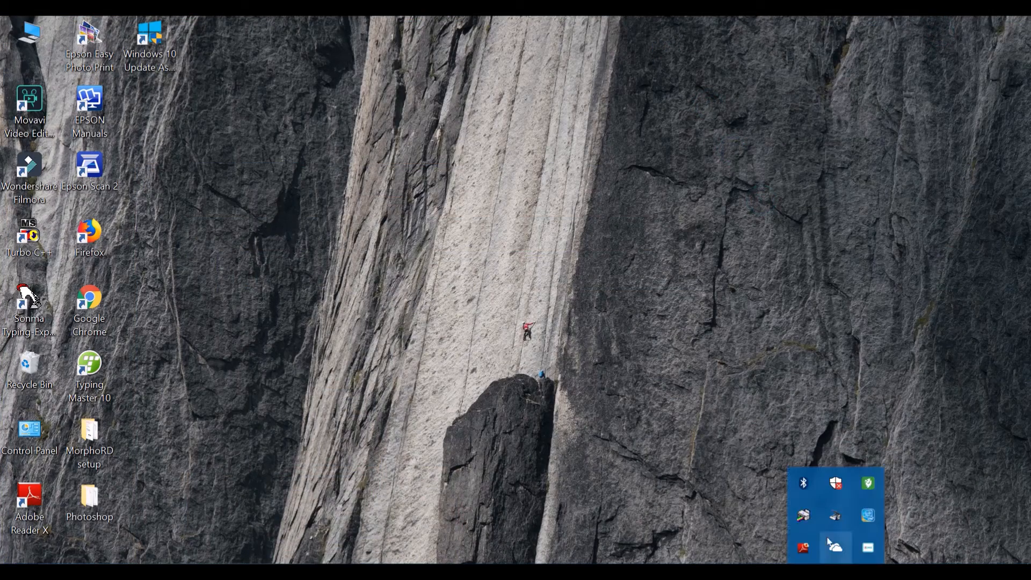